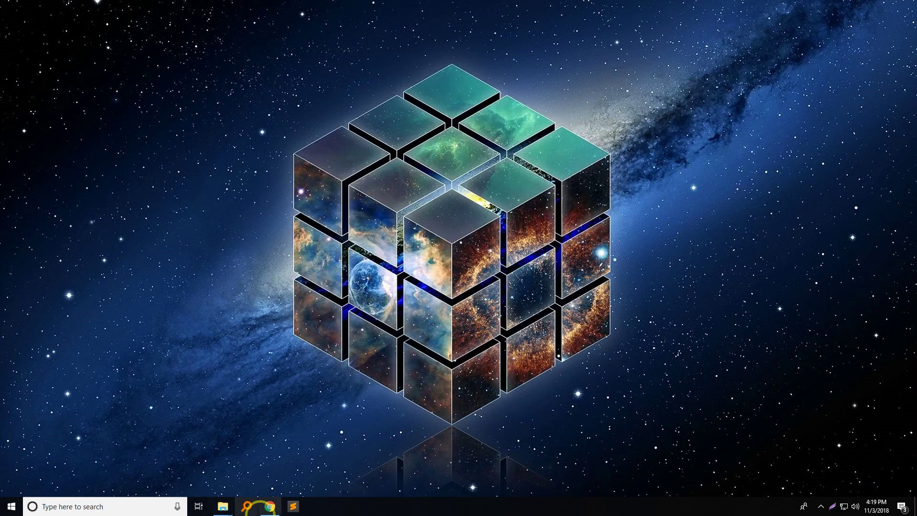
# Open the iPhone mockup PNG and the man-on-pier PNG from the tnw folder.
pyautogui.click(269, 505)
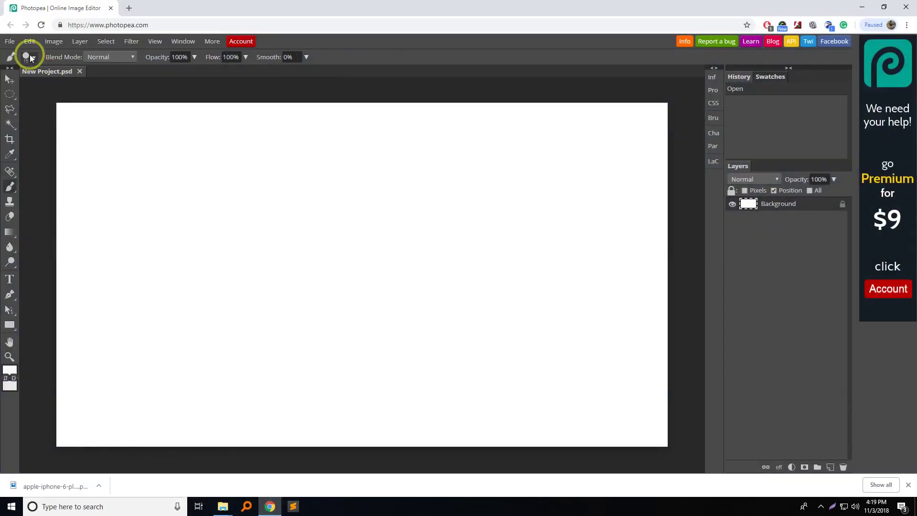
pyautogui.click(10, 41)
pyautogui.click(21, 71)
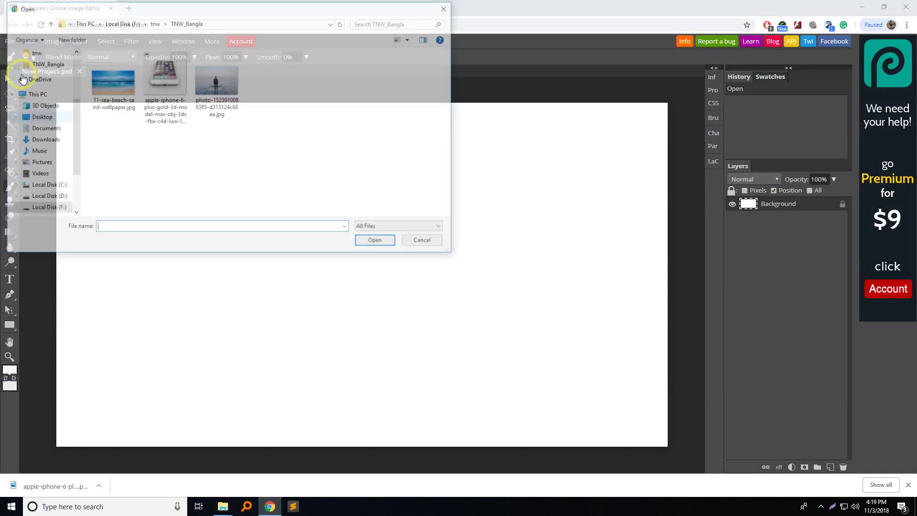
pyautogui.click(159, 80)
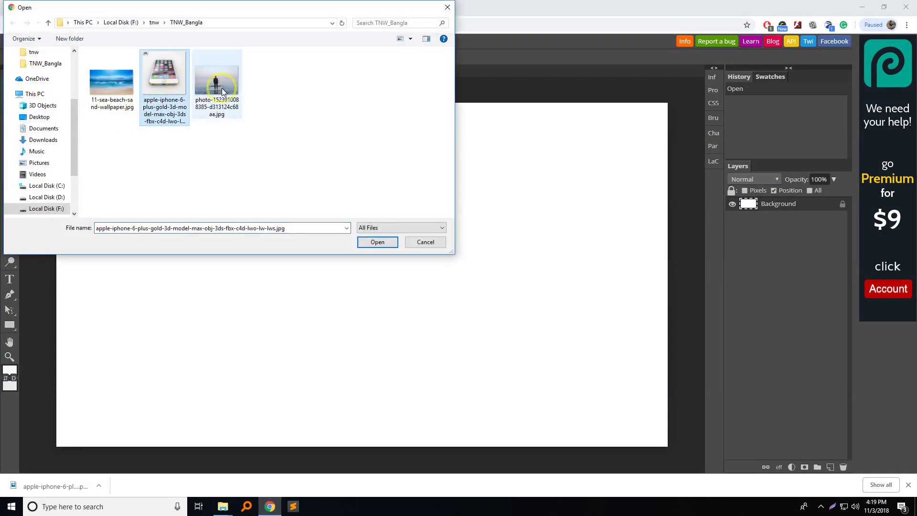
pyautogui.click(154, 23)
pyautogui.click(160, 72)
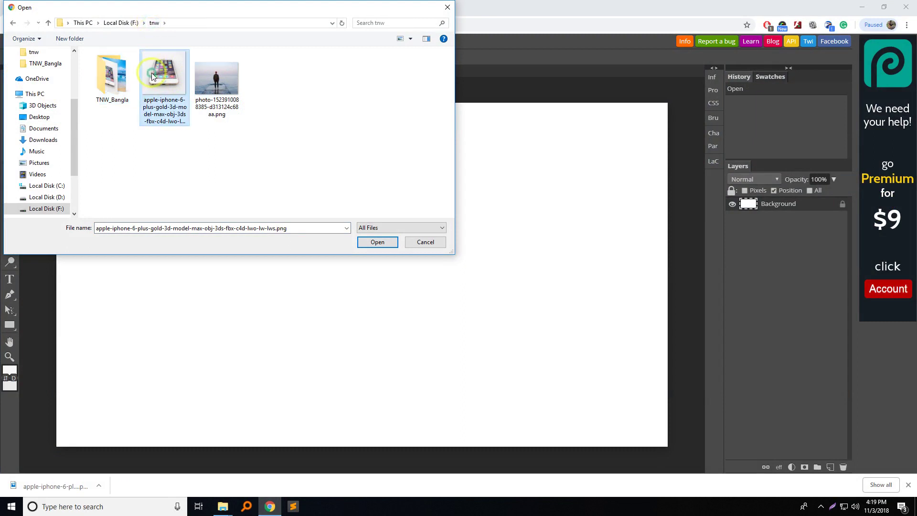
pyautogui.keyDown('ctrl'); pyautogui.click(210, 86); pyautogui.keyUp('ctrl')
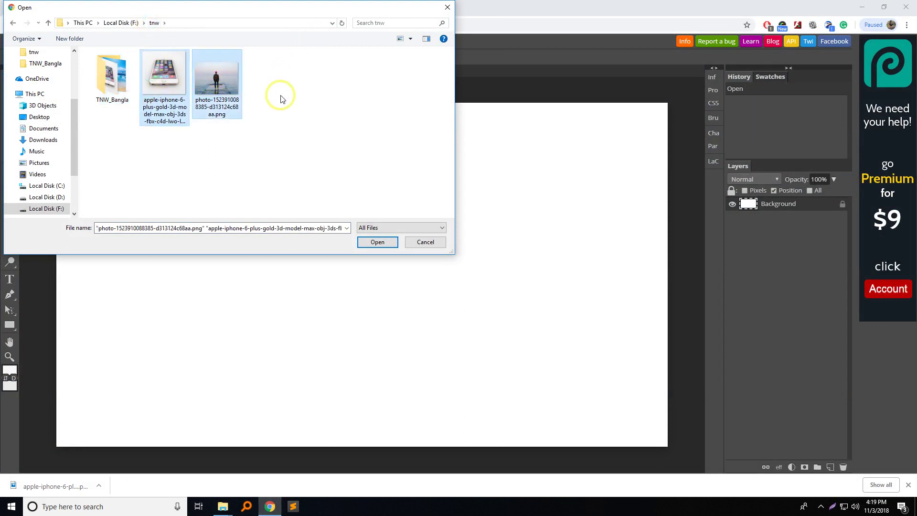
pyautogui.click(376, 243)
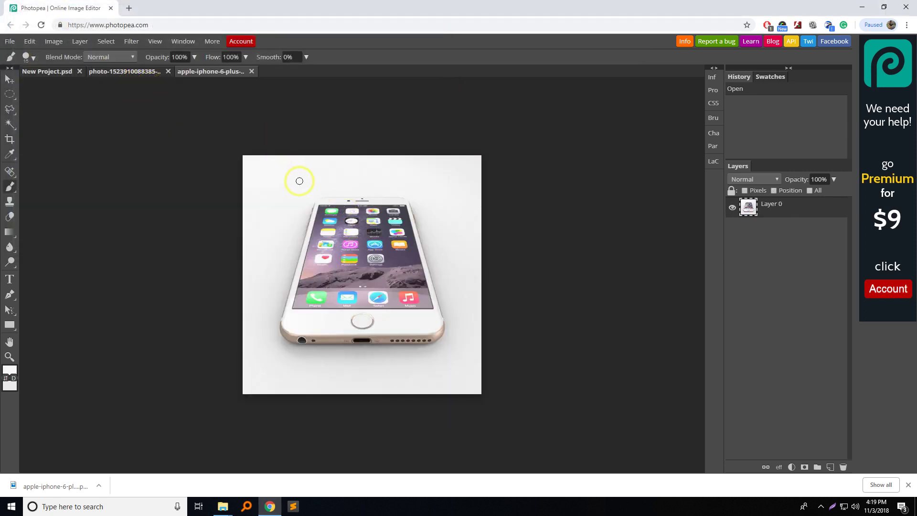
# Crop the man-on-pier photo around the man, trimming both sides, the bottom and some sky.
pyautogui.scroll(1, 375, 199)
pyautogui.scroll(1, 377, 207)
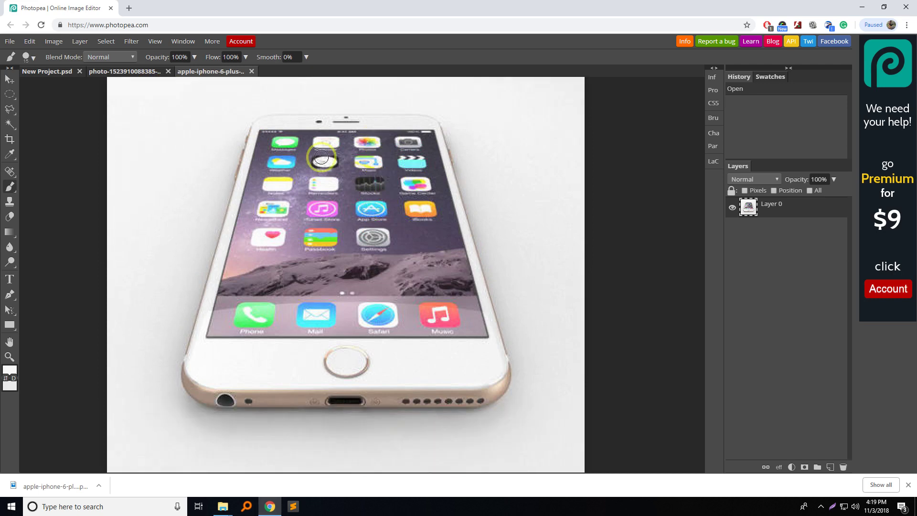
pyautogui.click(144, 72)
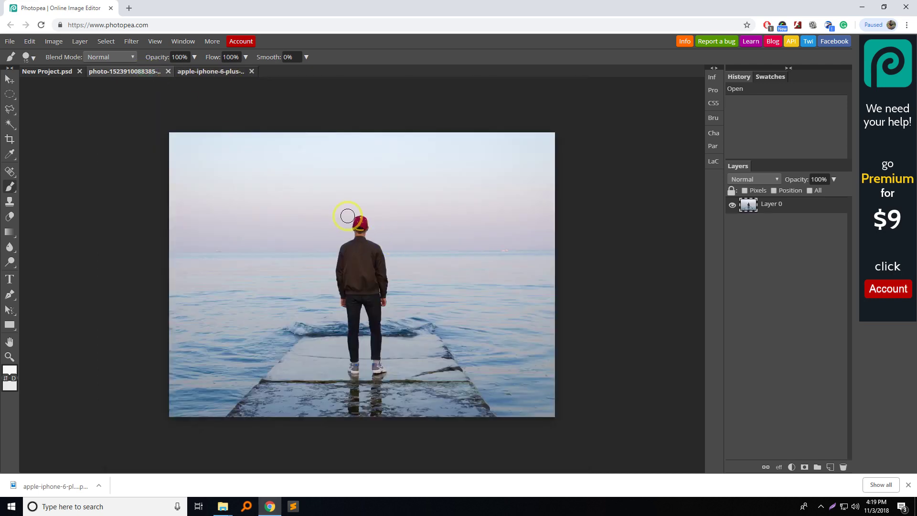
pyautogui.click(10, 139)
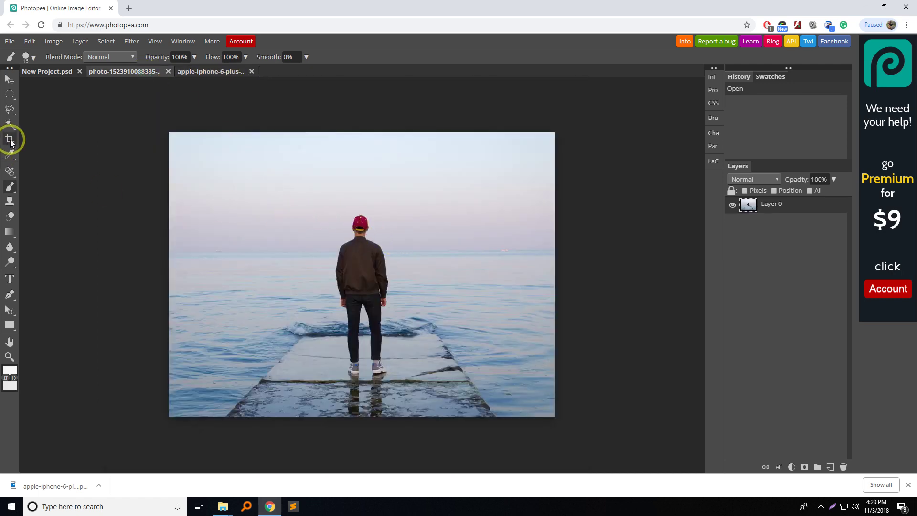
pyautogui.moveTo(199, 132); pyautogui.dragTo(527, 414)
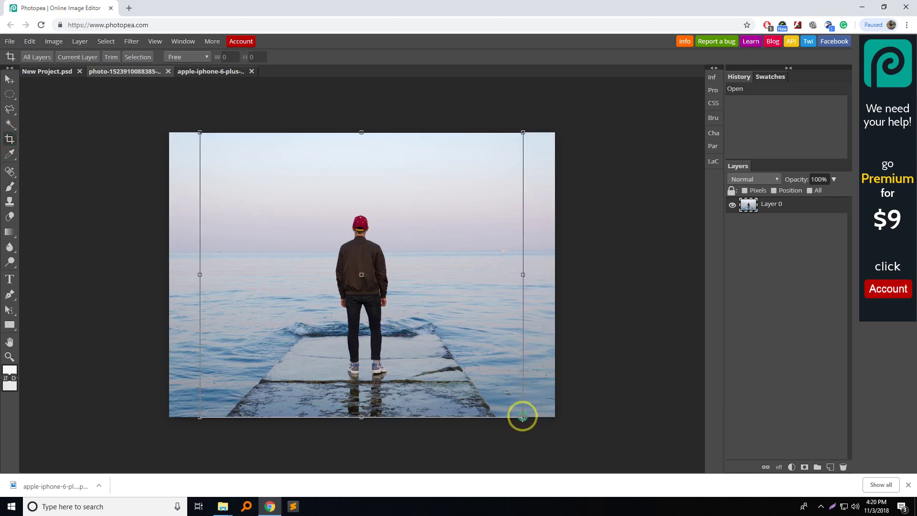
pyautogui.moveTo(527, 413); pyautogui.dragTo(501, 413)
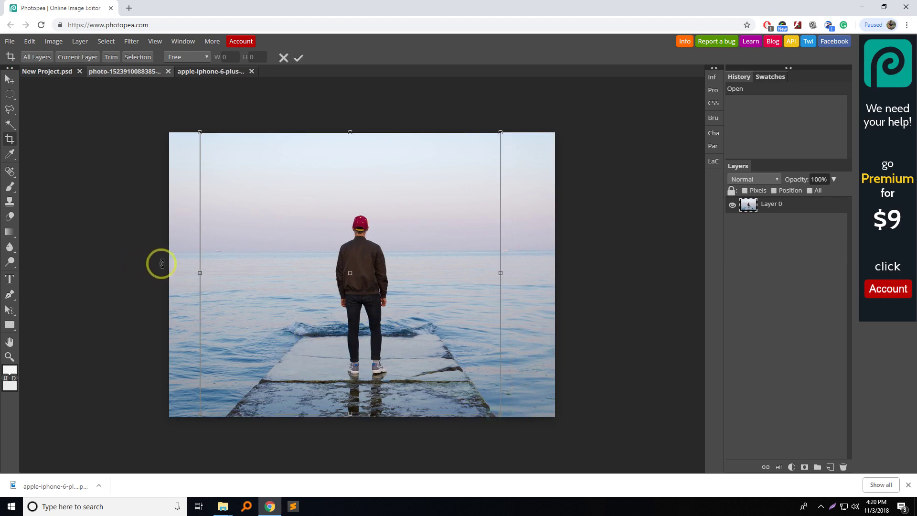
pyautogui.moveTo(201, 273); pyautogui.dragTo(221, 275)
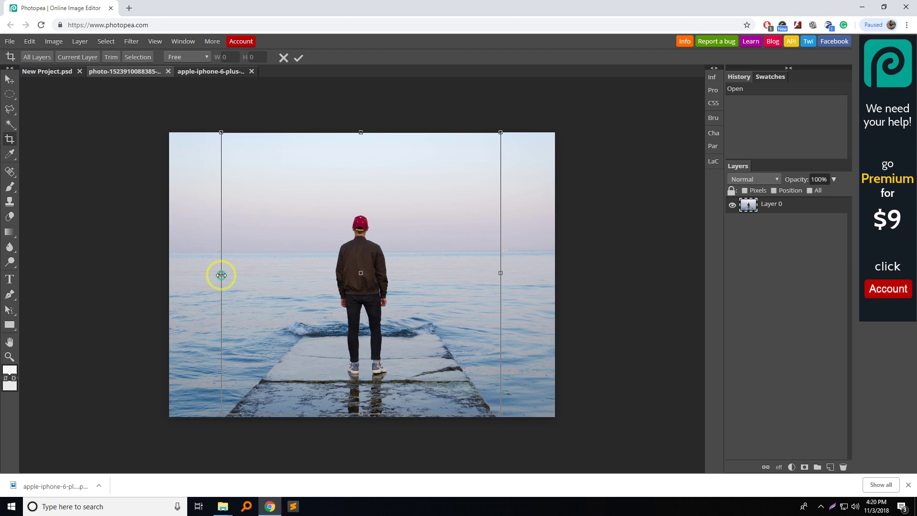
pyautogui.moveTo(223, 275); pyautogui.dragTo(223, 275)
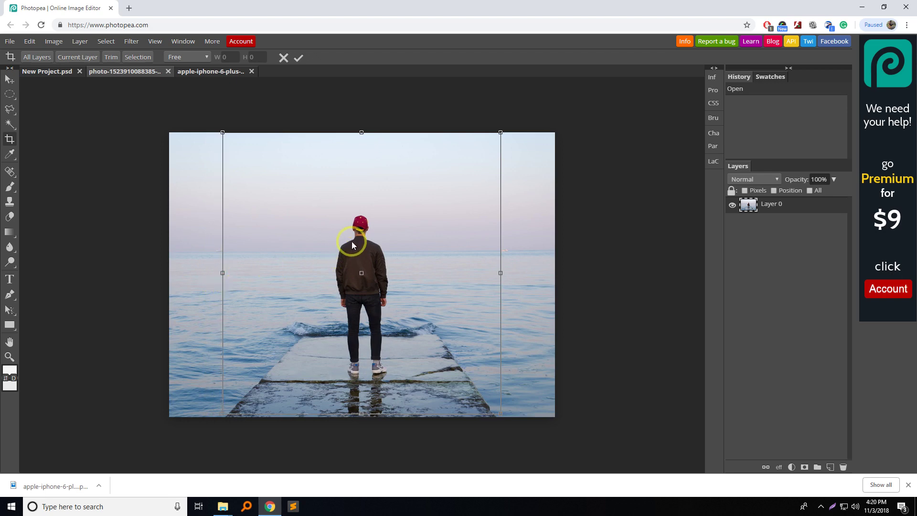
pyautogui.moveTo(361, 414); pyautogui.dragTo(362, 407)
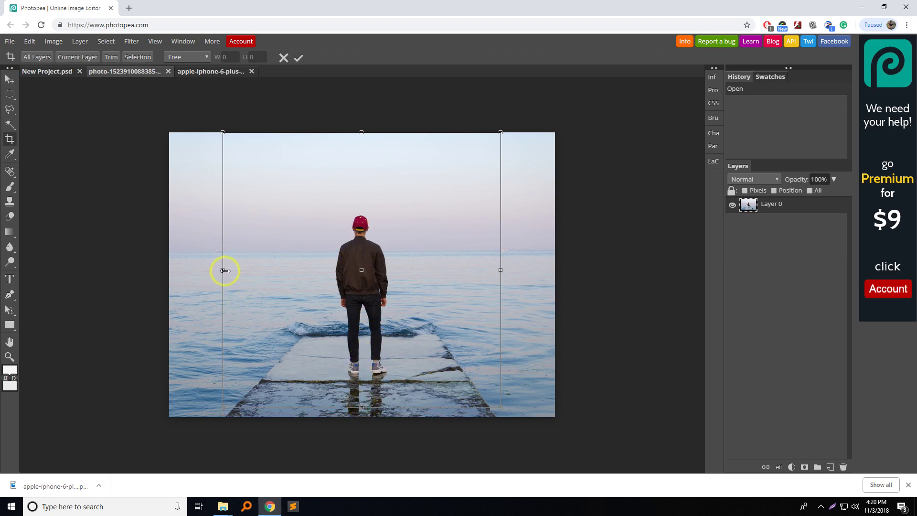
pyautogui.moveTo(225, 271); pyautogui.dragTo(236, 272)
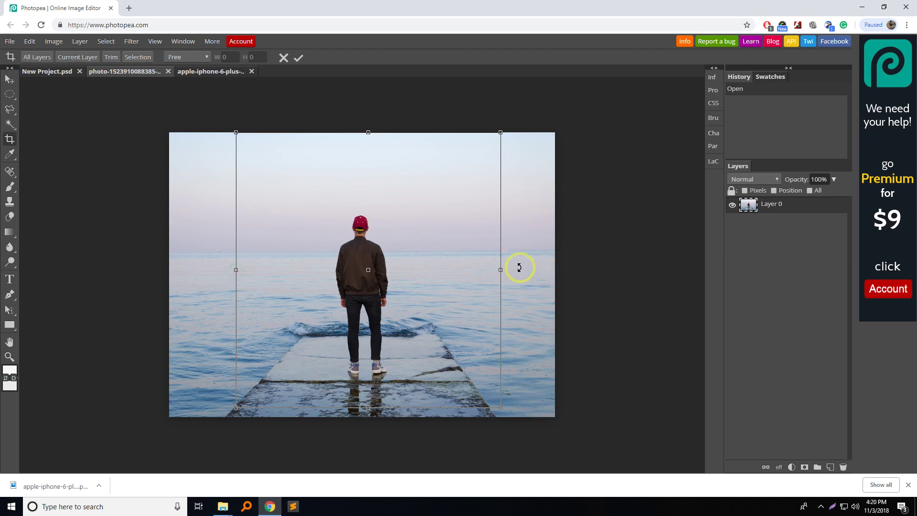
pyautogui.moveTo(500, 270); pyautogui.dragTo(490, 268)
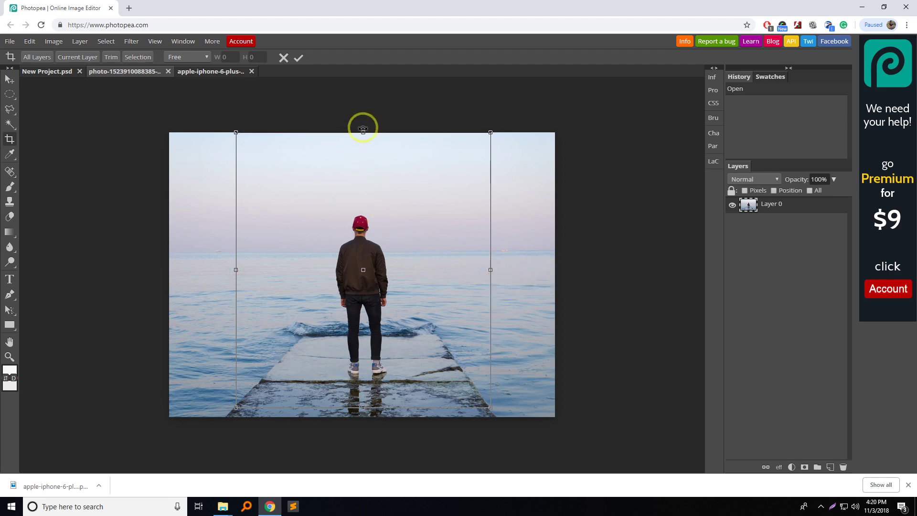
pyautogui.moveTo(363, 130)
pyautogui.mouseDown()
pyautogui.moveTo(362, 163)
pyautogui.moveTo(363, 143)
pyautogui.mouseUp()
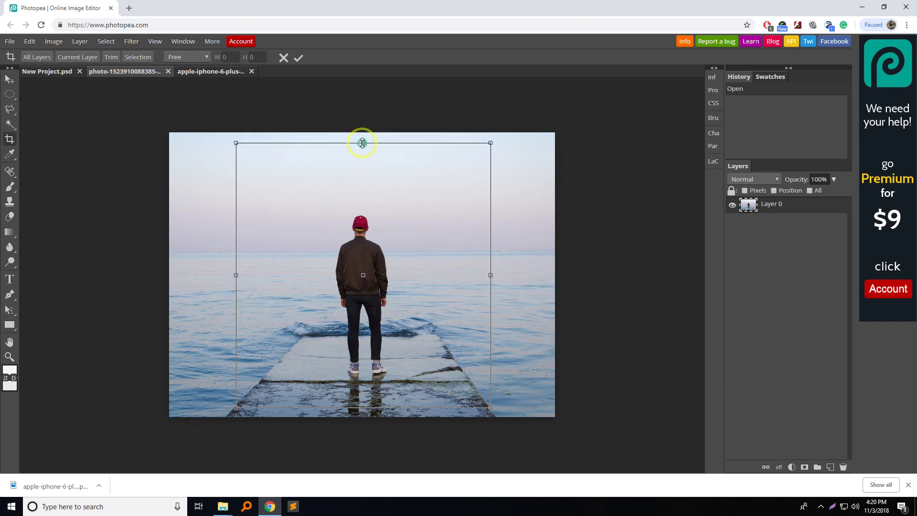
# Apply the crop and draw a rectangular selection over the whole cropped photo.
pyautogui.press('Return')
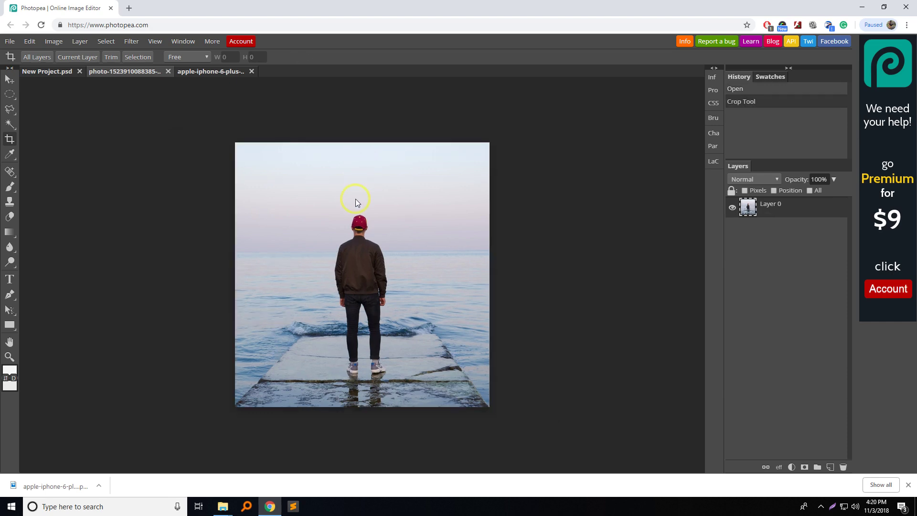
pyautogui.rightClick(10, 94)
pyautogui.rightClick(8, 109)
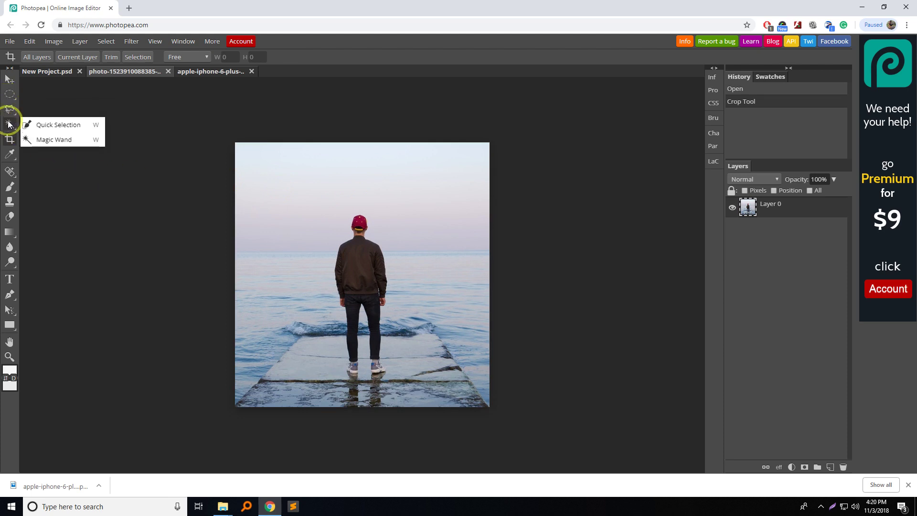
pyautogui.rightClick(9, 94)
pyautogui.click(50, 95)
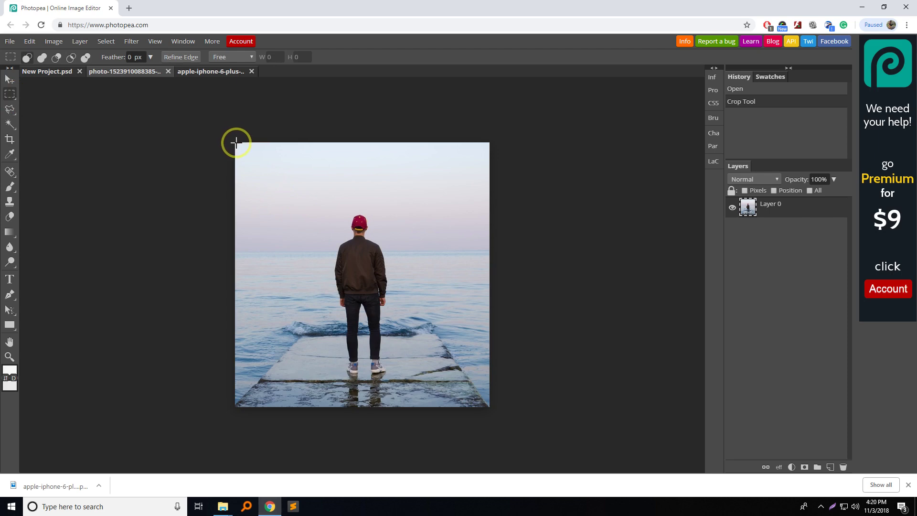
pyautogui.moveTo(233, 139)
pyautogui.mouseDown()
pyautogui.moveTo(527, 371)
pyautogui.moveTo(519, 406)
pyautogui.mouseUp()
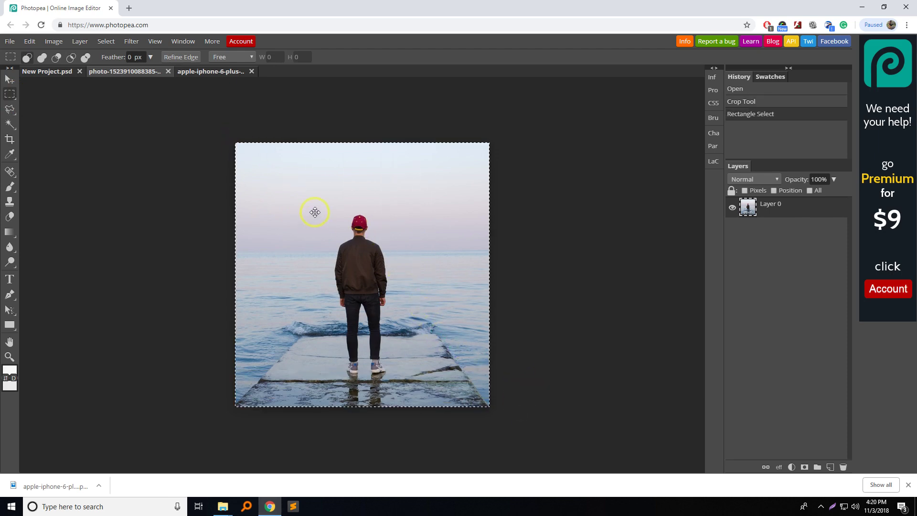
# Copy the selected pier photo to the clipboard.
pyautogui.click(11, 80)
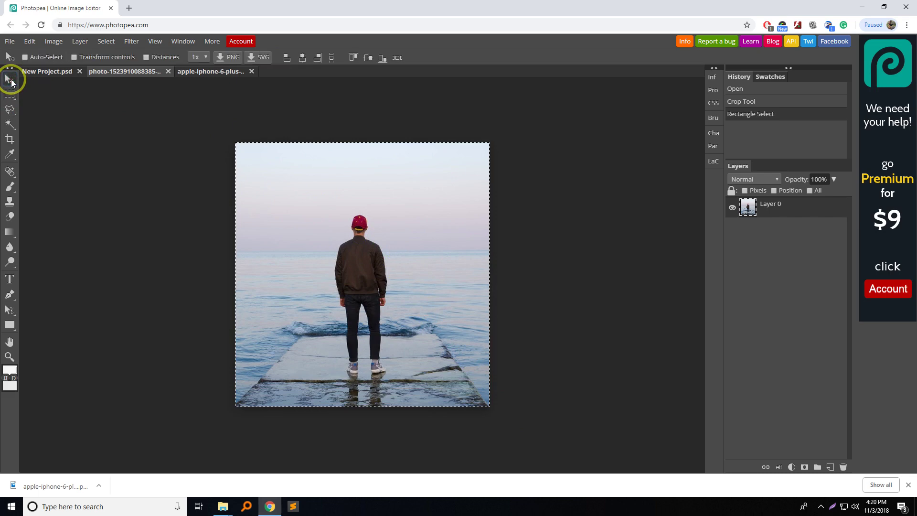
pyautogui.click(189, 71)
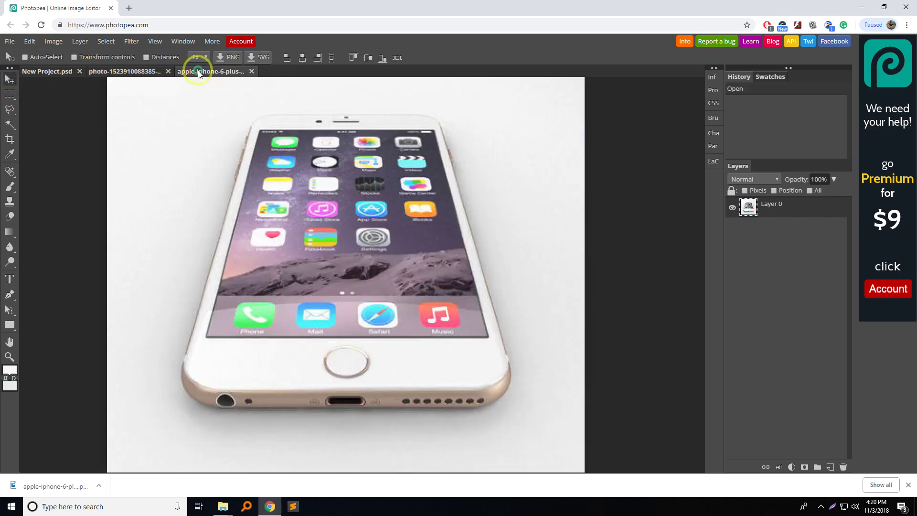
pyautogui.click(129, 72)
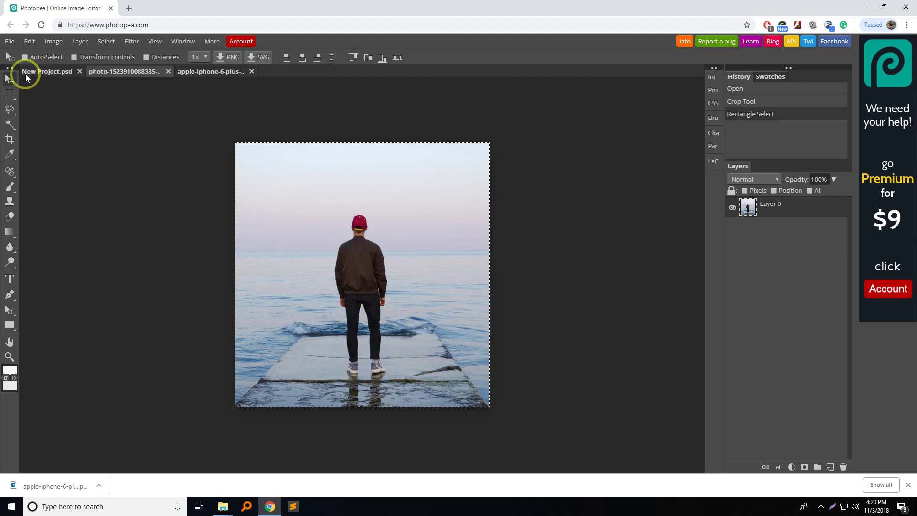
pyautogui.click(29, 42)
pyautogui.click(51, 118)
# Paste the pier photo into the iPhone mockup as new Layer 1.
pyautogui.click(197, 73)
pyautogui.click(27, 41)
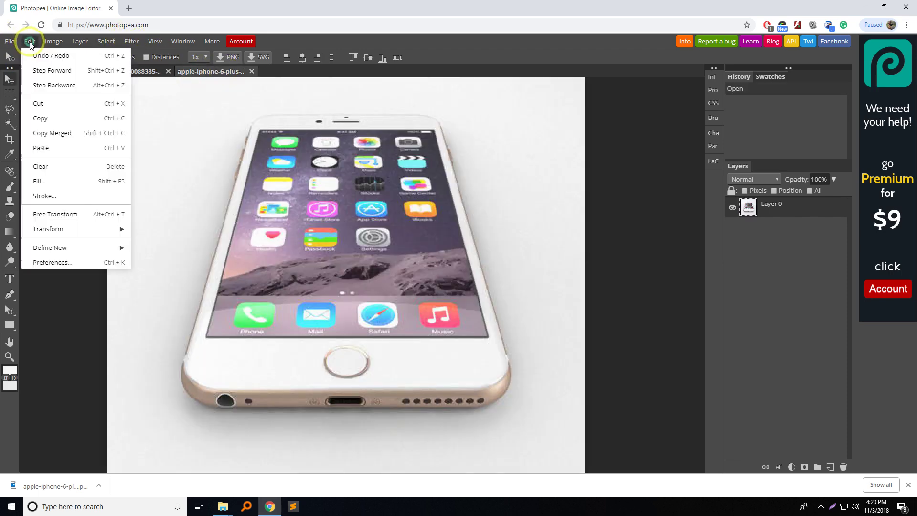
pyautogui.click(41, 145)
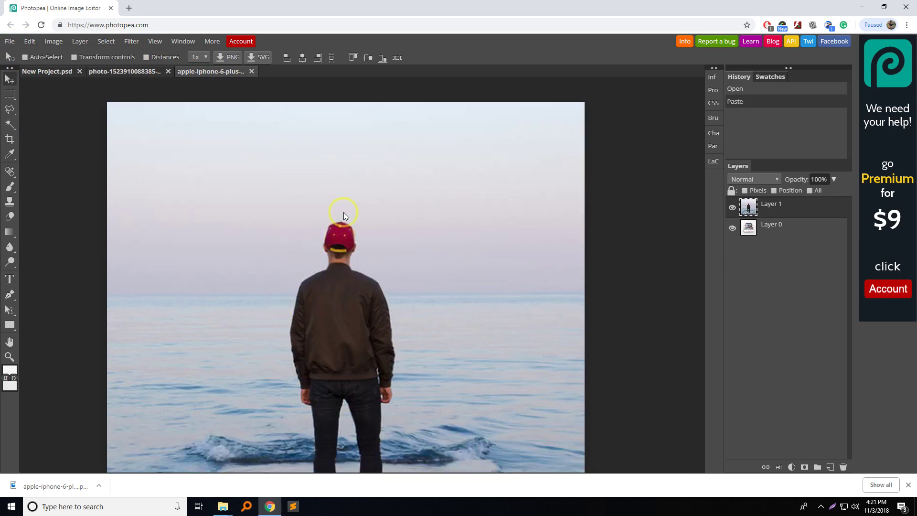
pyautogui.scroll(-2, 340, 219)
pyautogui.scroll(-1, 337, 217)
pyautogui.scroll(3, 333, 216)
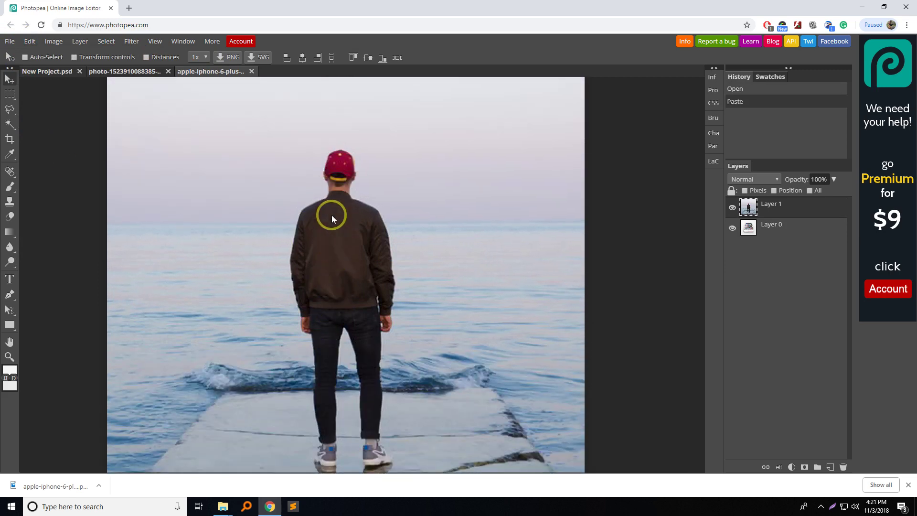
pyautogui.scroll(2, 332, 216)
pyautogui.scroll(3, 329, 215)
pyautogui.click(30, 43)
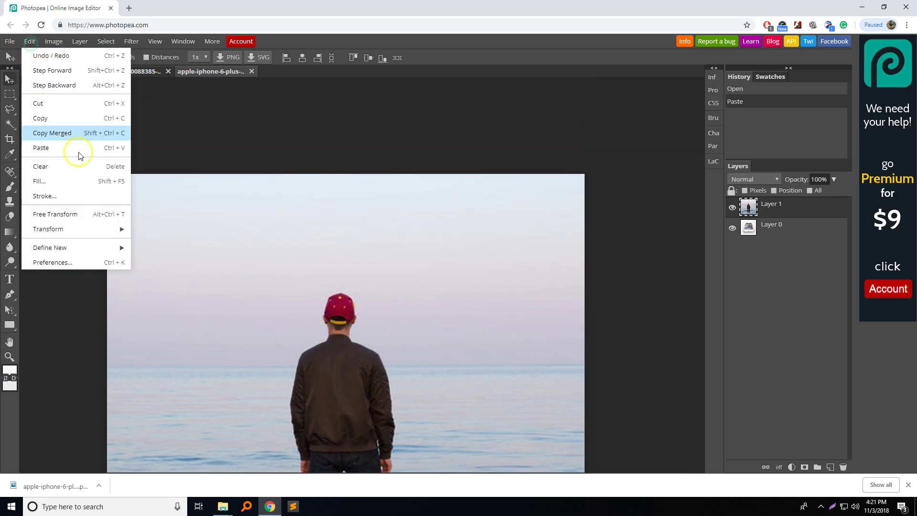
# Scale the pasted pier photo down to about 56% and place it over the phone screen.
pyautogui.click(74, 215)
pyautogui.scroll(-2, 231, 211)
pyautogui.scroll(1, 485, 163)
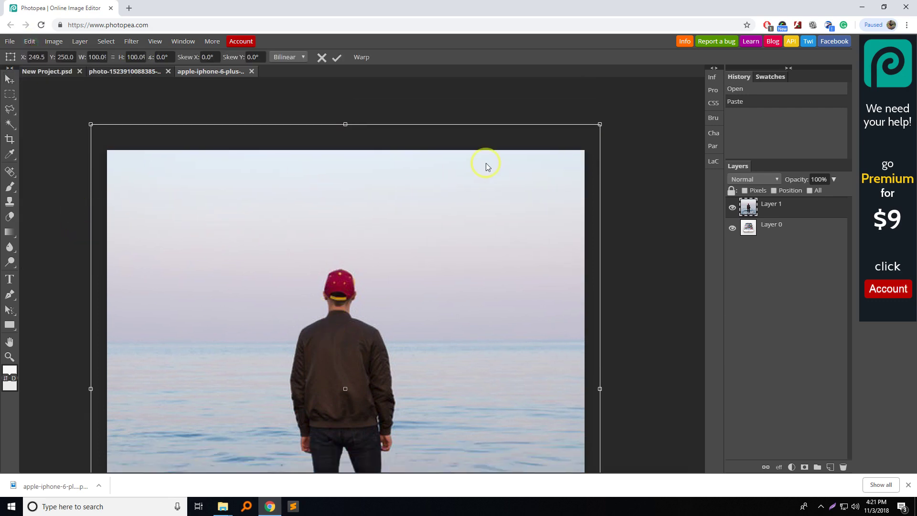
pyautogui.moveTo(600, 124); pyautogui.dragTo(368, 344)
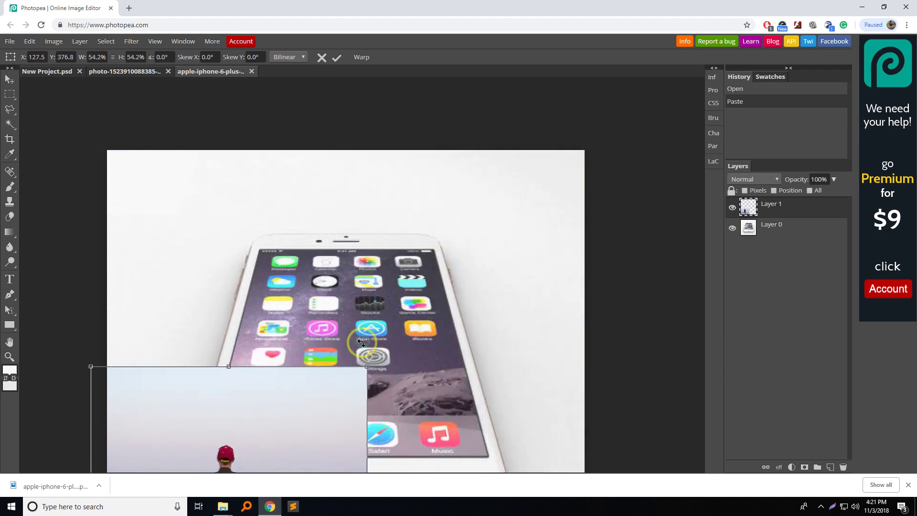
pyautogui.moveTo(242, 410)
pyautogui.mouseDown()
pyautogui.moveTo(364, 169)
pyautogui.moveTo(366, 213)
pyautogui.moveTo(358, 215)
pyautogui.mouseUp()
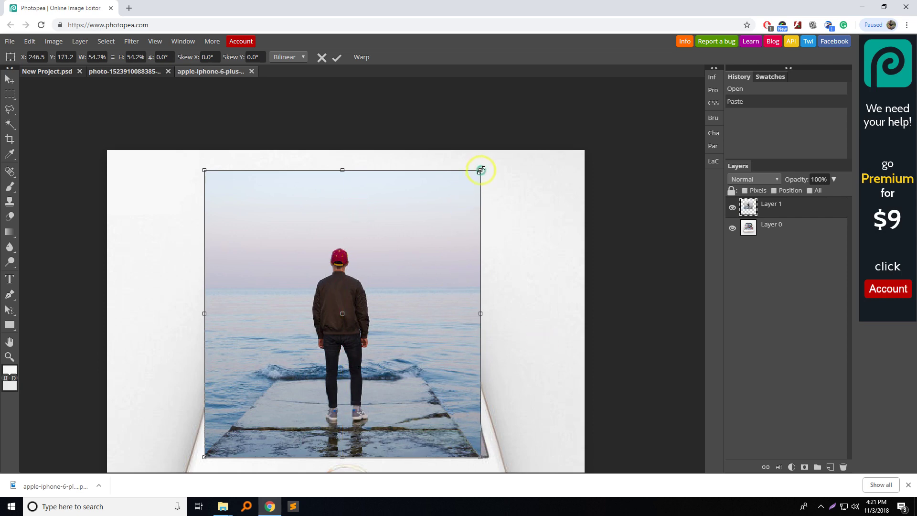
pyautogui.moveTo(481, 170); pyautogui.dragTo(489, 163)
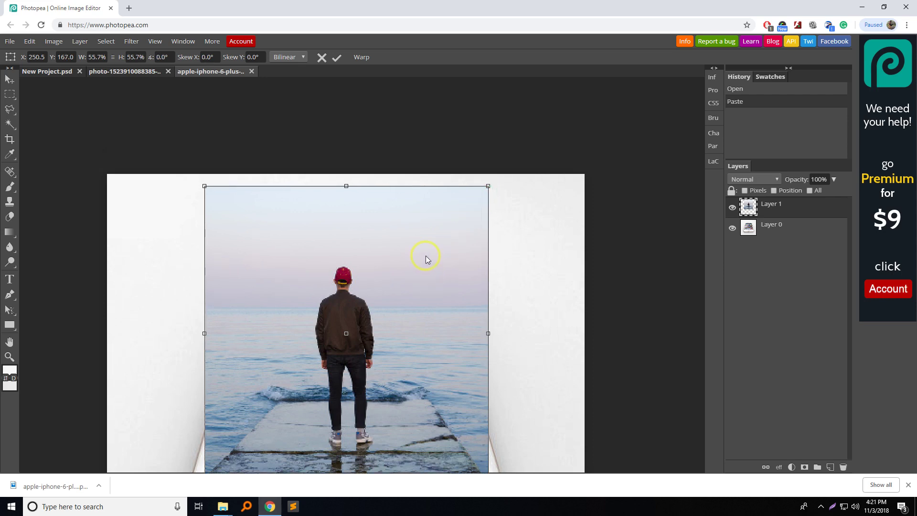
pyautogui.press('Return')
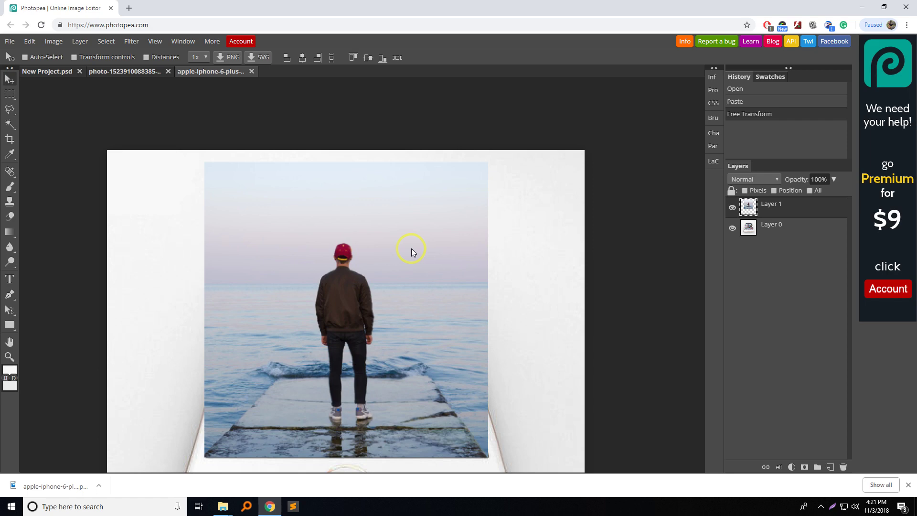
# Lower the pier photo layer's opacity to 86, then to 71%, so the phone shows through.
pyautogui.scroll(-1, 411, 249)
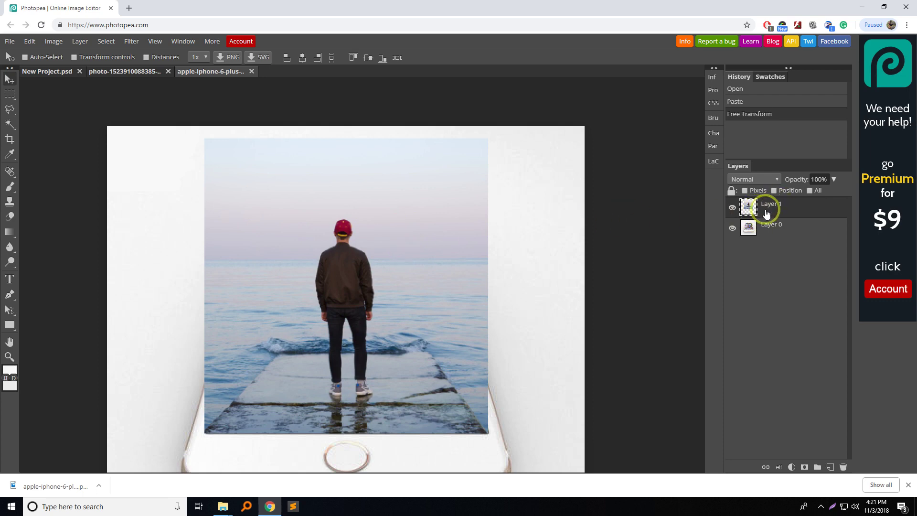
pyautogui.doubleClick(819, 179)
pyautogui.write('86')
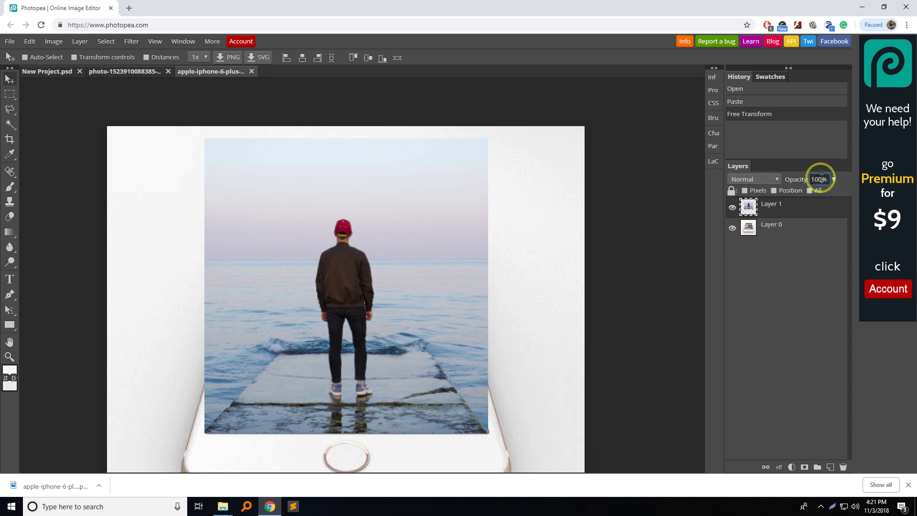
pyautogui.press('Return')
pyautogui.scroll(-7, 822, 178)
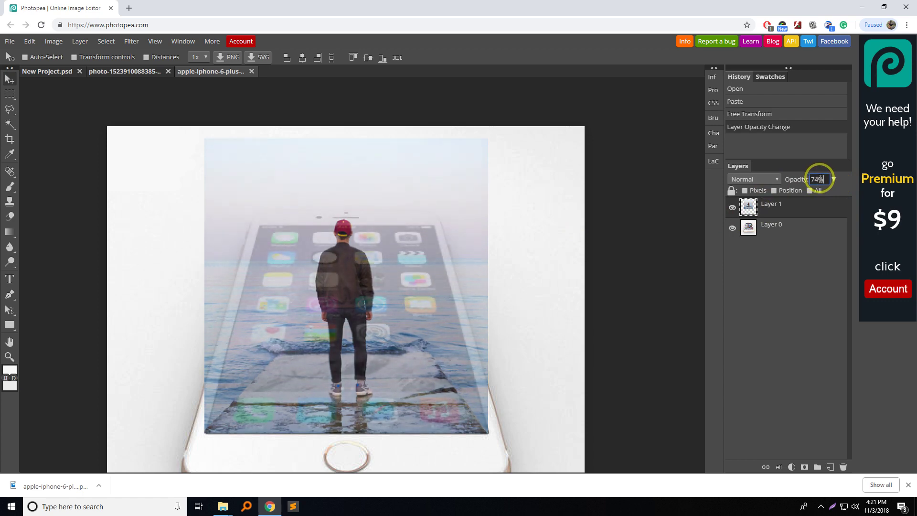
pyautogui.scroll(-3, 821, 179)
# Free-transform the pier photo, enlarging it upward and to the right.
pyautogui.click(30, 42)
pyautogui.click(43, 214)
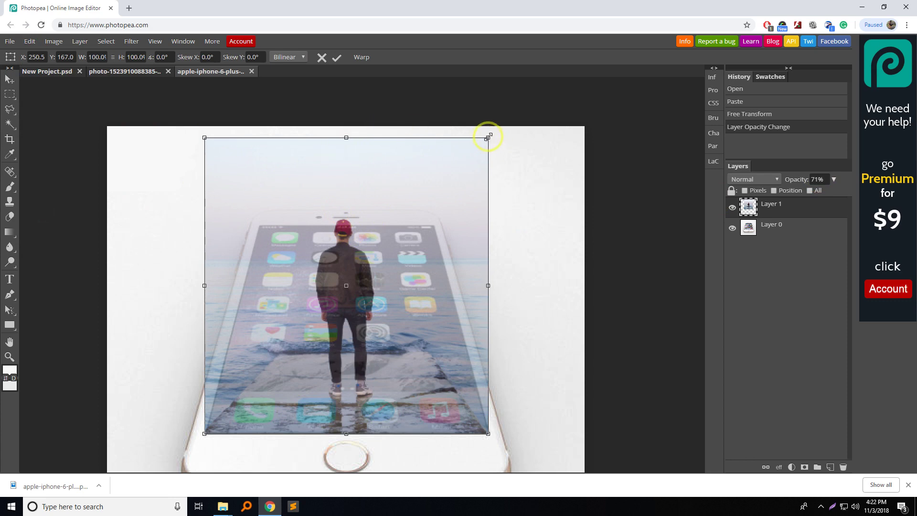
pyautogui.moveTo(488, 137); pyautogui.dragTo(504, 96)
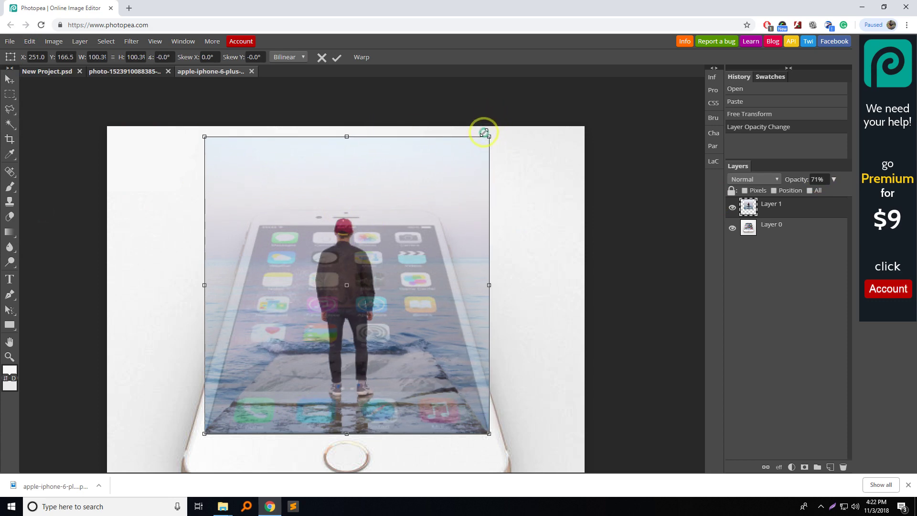
pyautogui.moveTo(504, 96); pyautogui.dragTo(523, 135)
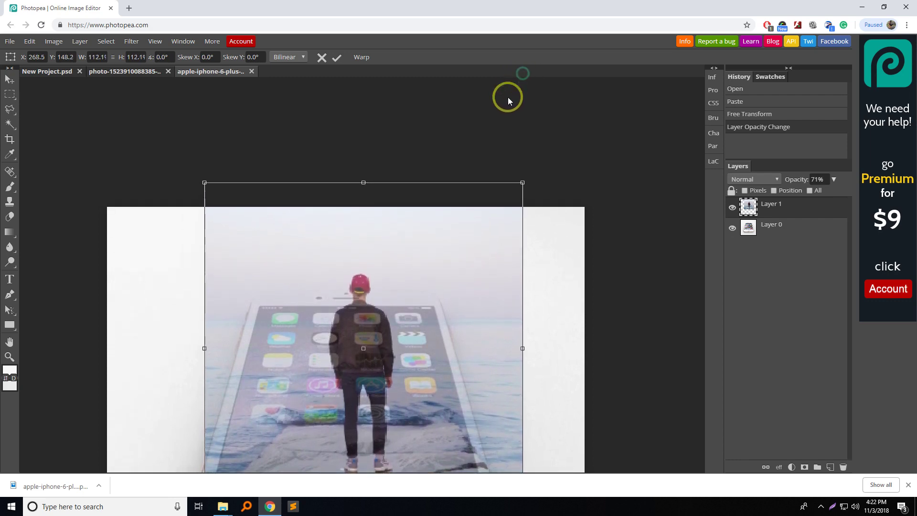
pyautogui.scroll(-1, 422, 184)
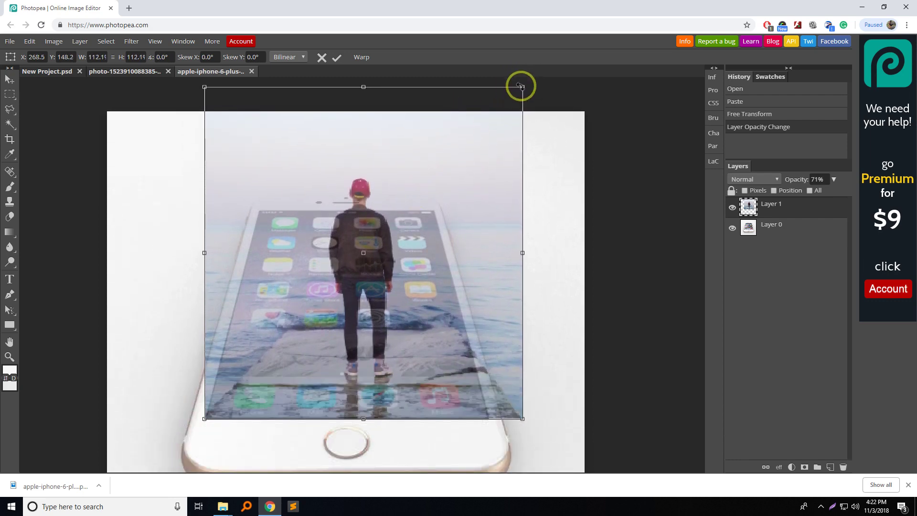
pyautogui.moveTo(522, 86); pyautogui.dragTo(532, 111)
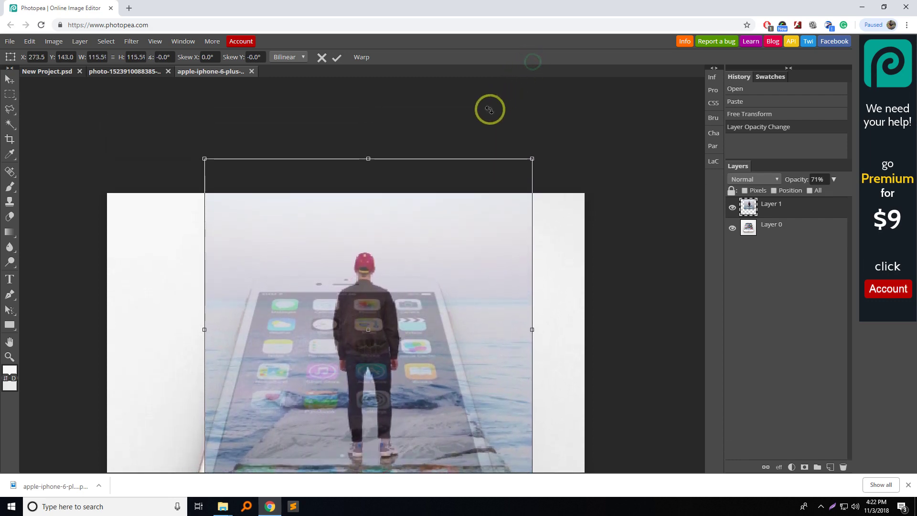
# Enlarge it down-right to about 128%, centre it horizontally over the phone, and commit.
pyautogui.scroll(-1, 458, 326)
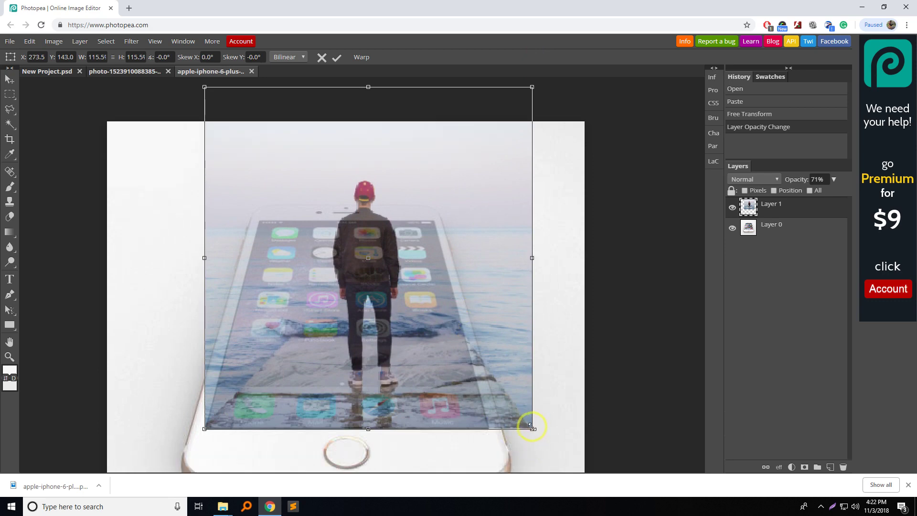
pyautogui.moveTo(532, 427); pyautogui.dragTo(567, 465)
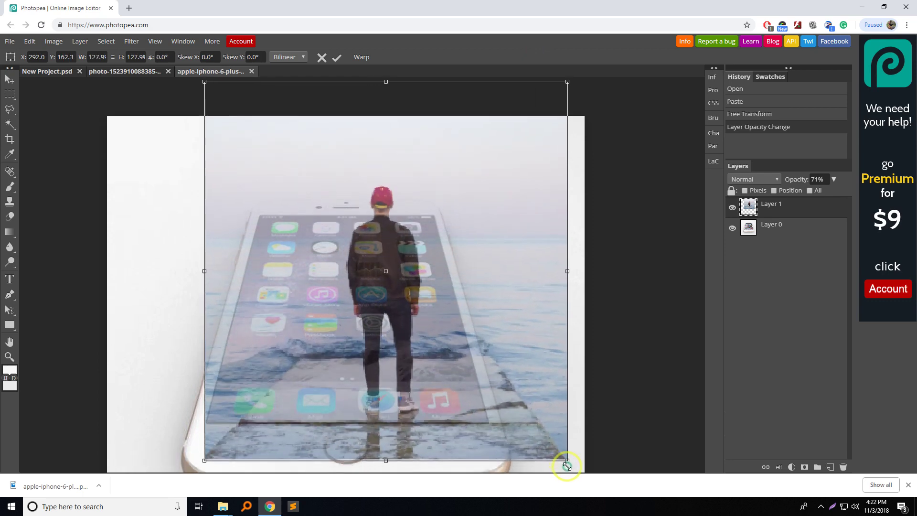
pyautogui.scroll(-1, 554, 439)
pyautogui.moveTo(397, 318)
pyautogui.mouseDown()
pyautogui.moveTo(350, 259)
pyautogui.moveTo(359, 271)
pyautogui.mouseUp()
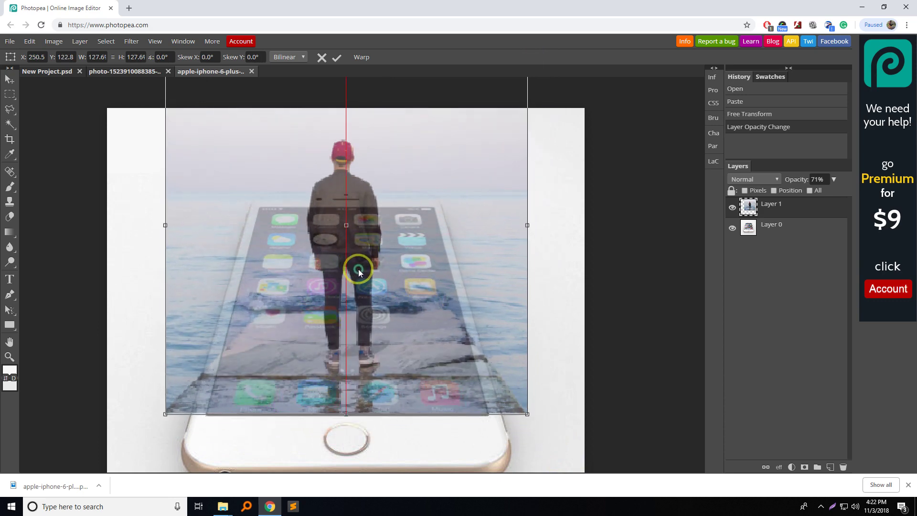
pyautogui.moveTo(359, 272); pyautogui.dragTo(359, 272)
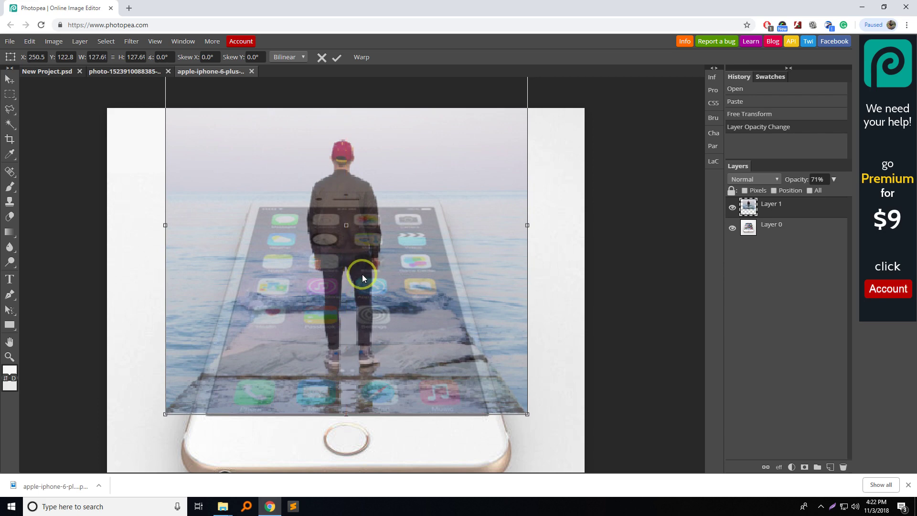
pyautogui.scroll(2, 376, 266)
pyautogui.scroll(2, 376, 266)
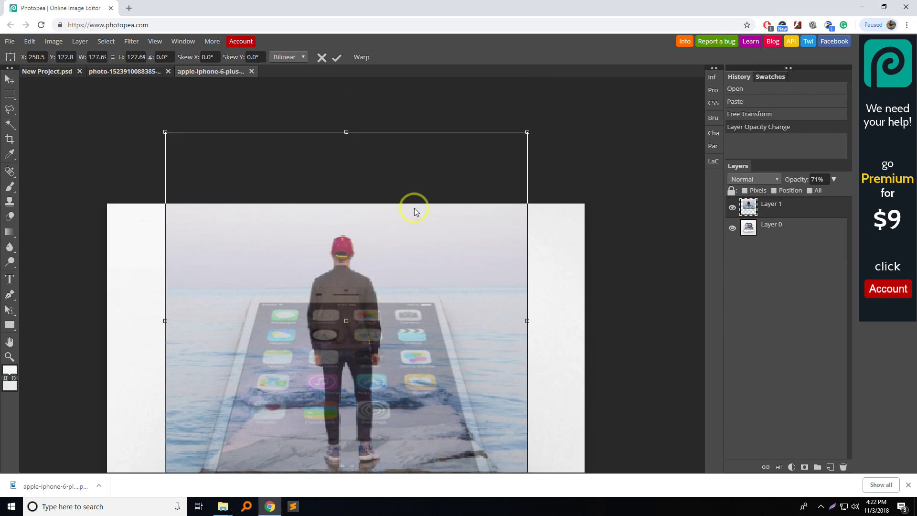
pyautogui.scroll(-1, 407, 192)
pyautogui.scroll(-3, 383, 222)
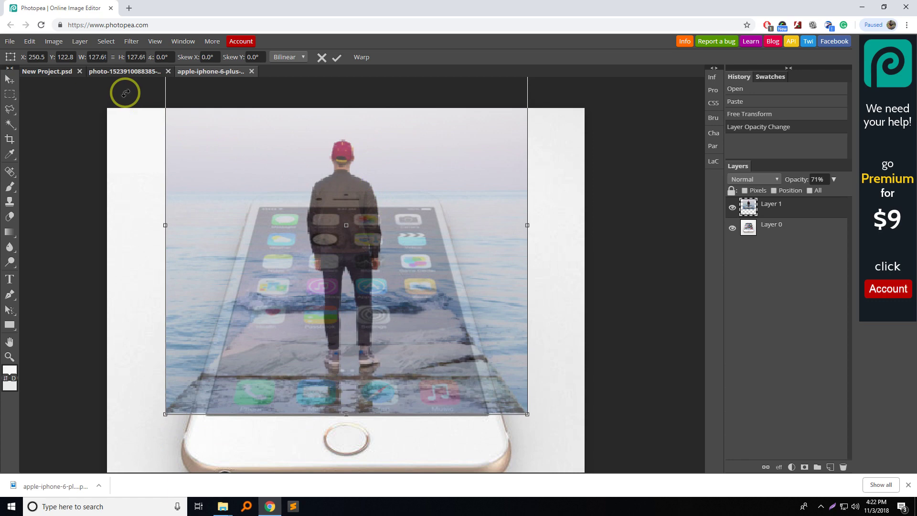
pyautogui.press('Return')
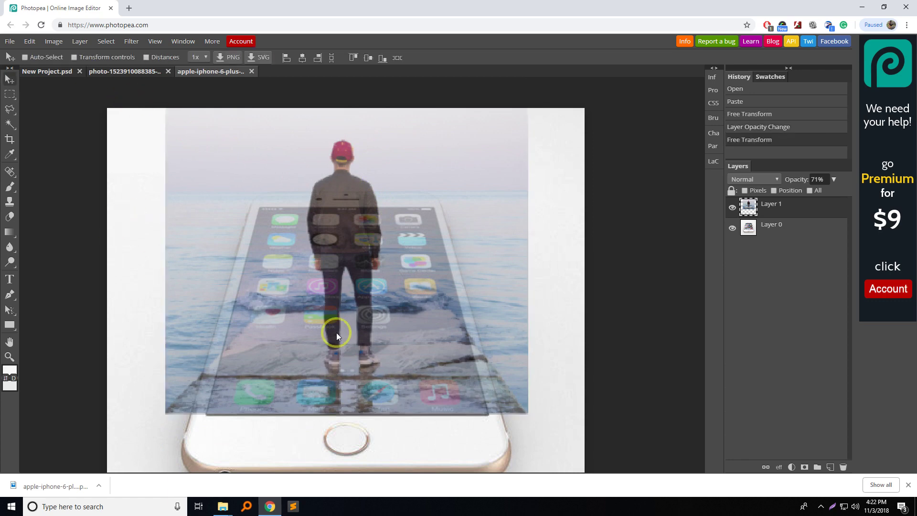
# On Layer 0, trace a polygonal lasso from the screen's bottom-left corner up to the man's shoulder.
pyautogui.click(769, 227)
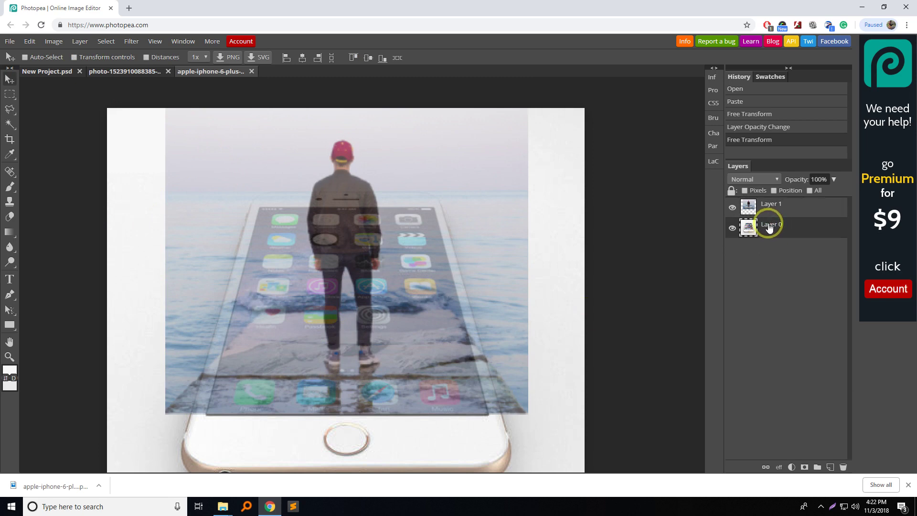
pyautogui.click(9, 109)
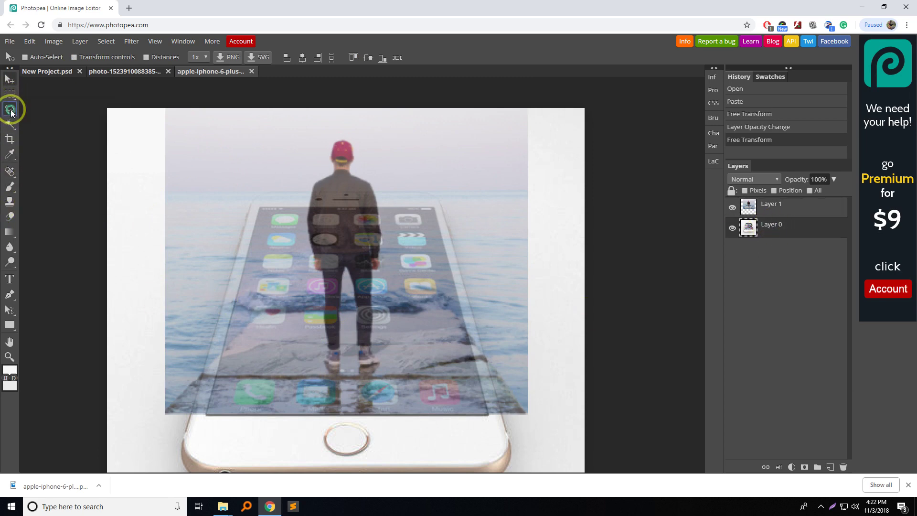
pyautogui.click(10, 110)
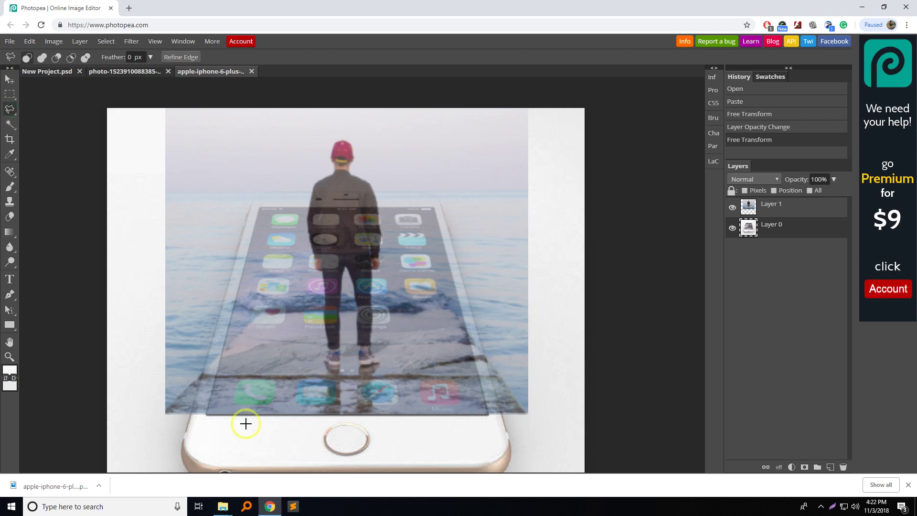
pyautogui.click(208, 414)
pyautogui.scroll(1, 260, 206)
pyautogui.scroll(2, 258, 205)
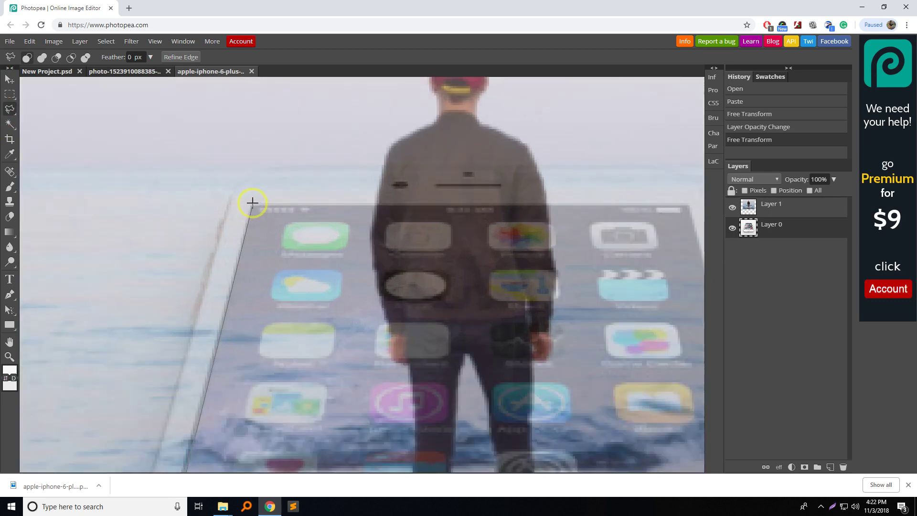
pyautogui.click(253, 203)
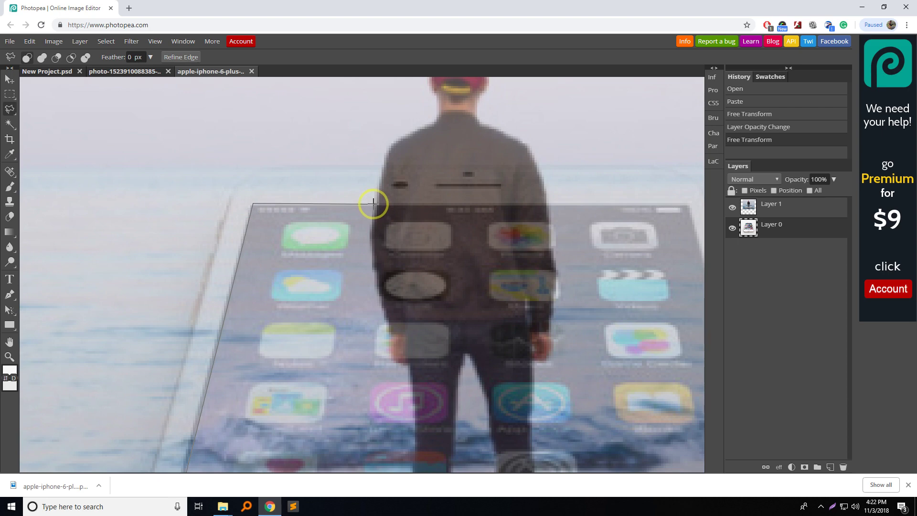
pyautogui.click(376, 203)
pyautogui.click(385, 150)
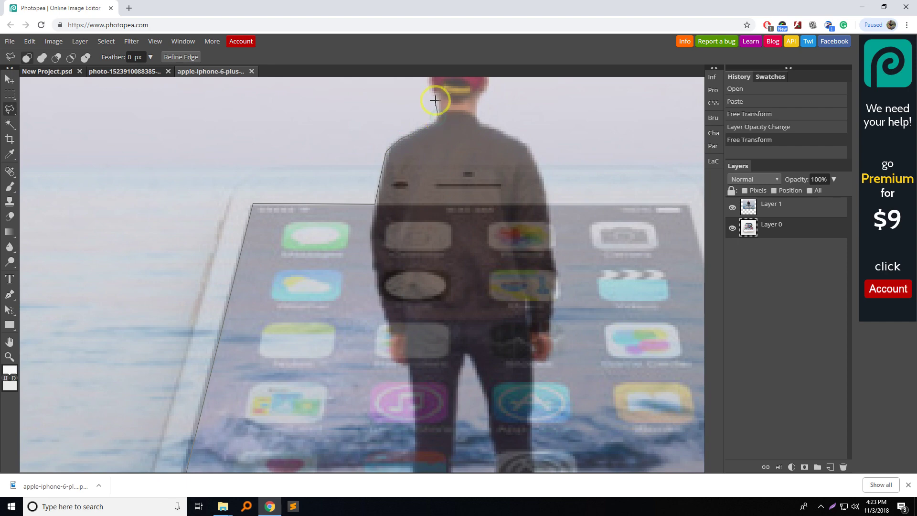
# Continue the lasso outline around the man's cap and down his neck.
pyautogui.moveTo(410, 184); pyautogui.dragTo(389, 327)
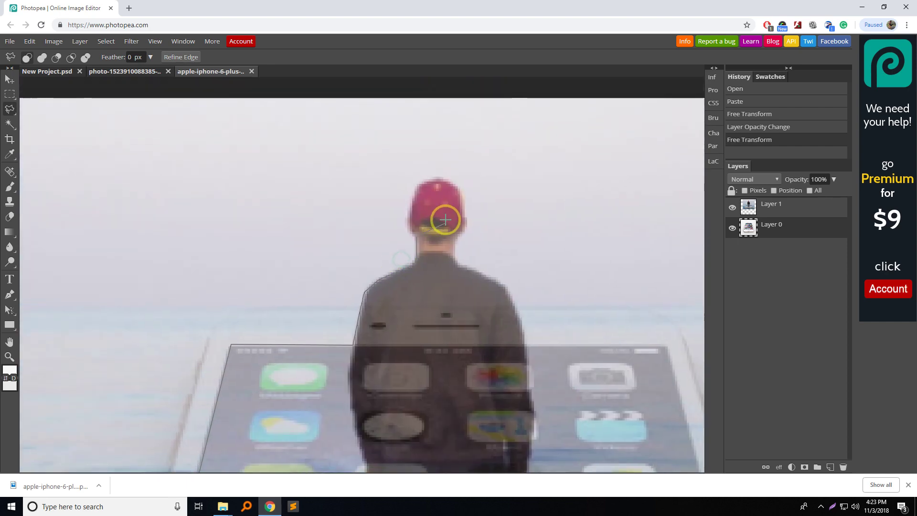
pyautogui.click(408, 227)
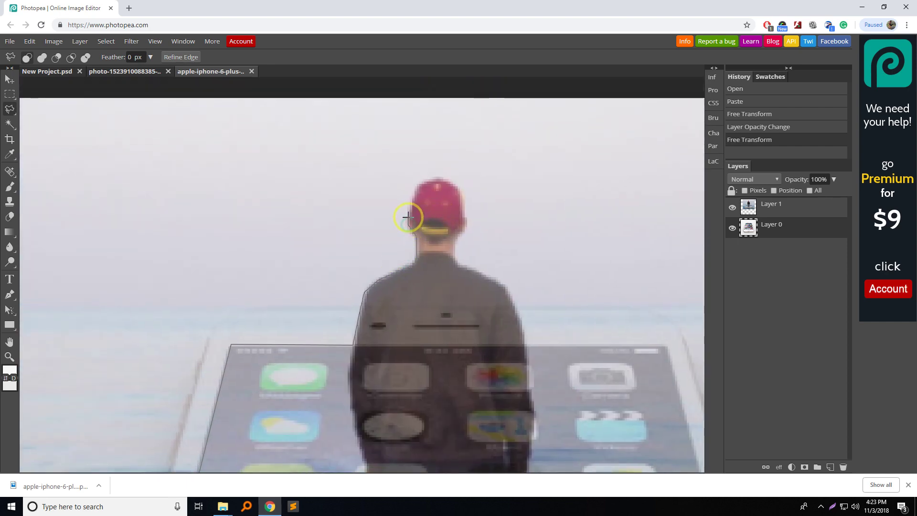
pyautogui.click(410, 200)
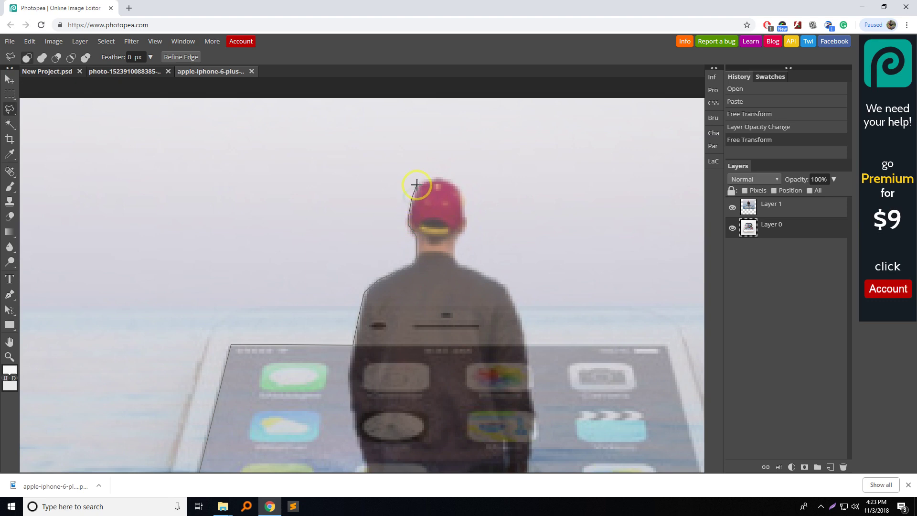
pyautogui.click(418, 185)
pyautogui.click(427, 177)
pyautogui.click(439, 177)
pyautogui.click(457, 187)
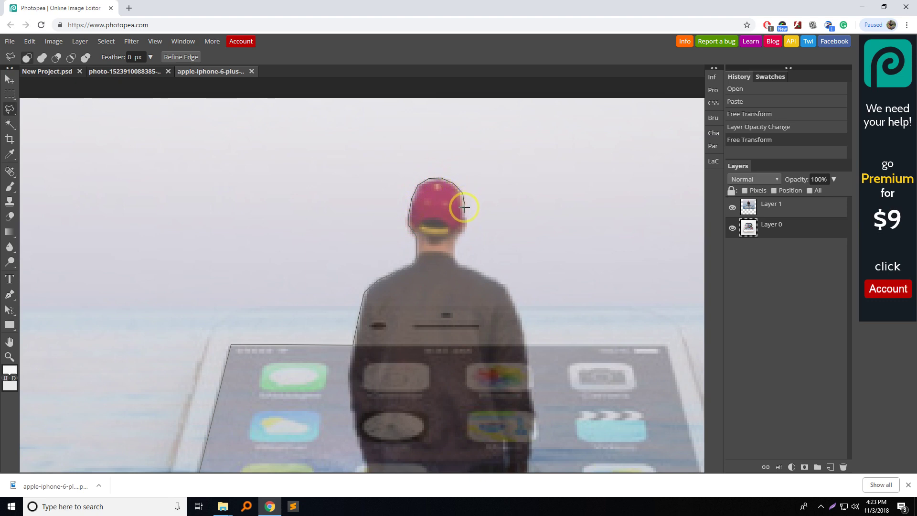
pyautogui.click(464, 212)
pyautogui.click(464, 230)
pyautogui.click(458, 237)
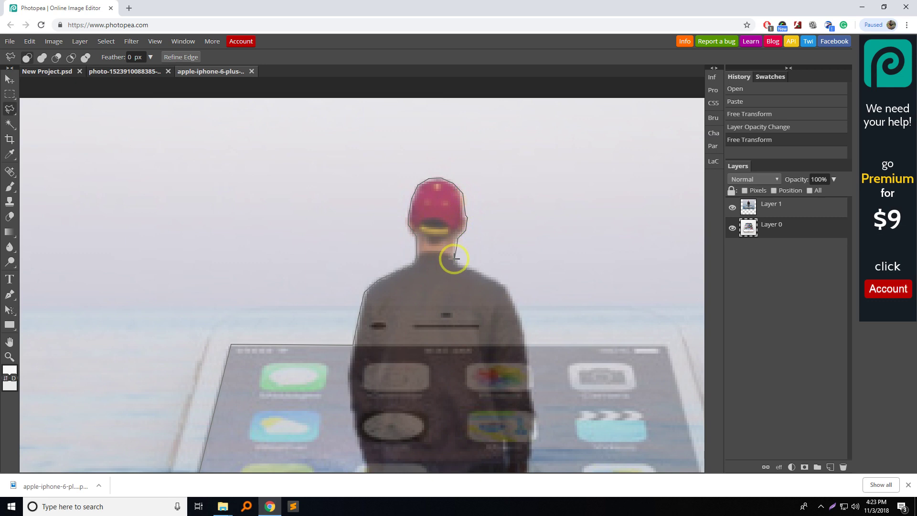
pyautogui.click(454, 246)
pyautogui.click(454, 256)
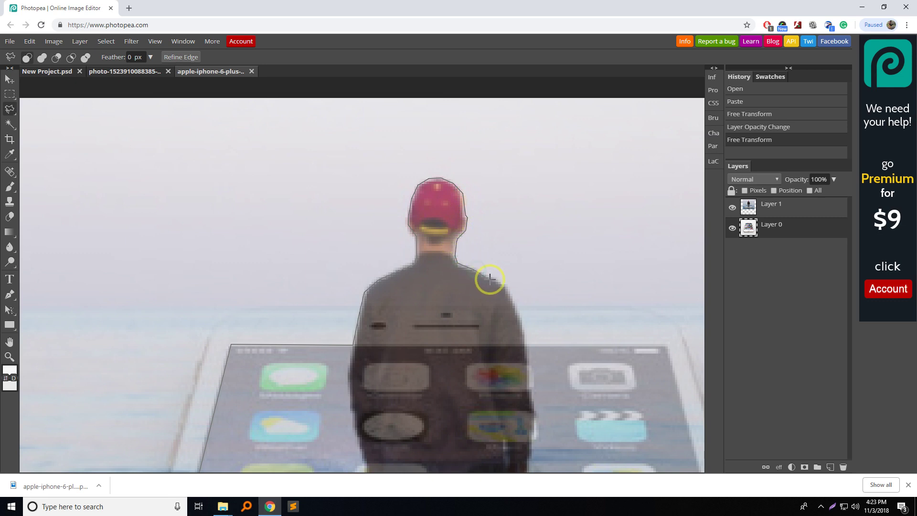
# Extend the outline over the shoulder and along the screen's top edge to its top-right corner.
pyautogui.moveTo(492, 280); pyautogui.dragTo(369, 199)
pyautogui.click(384, 211)
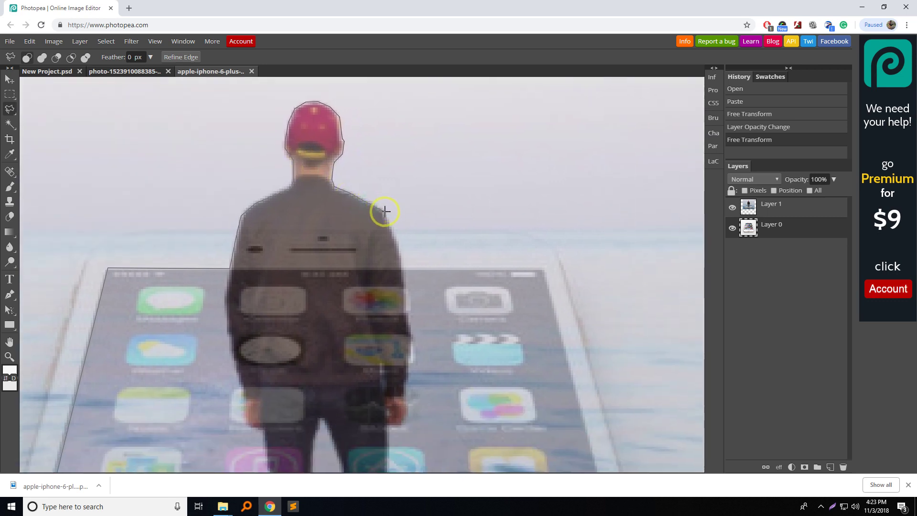
pyautogui.click(403, 270)
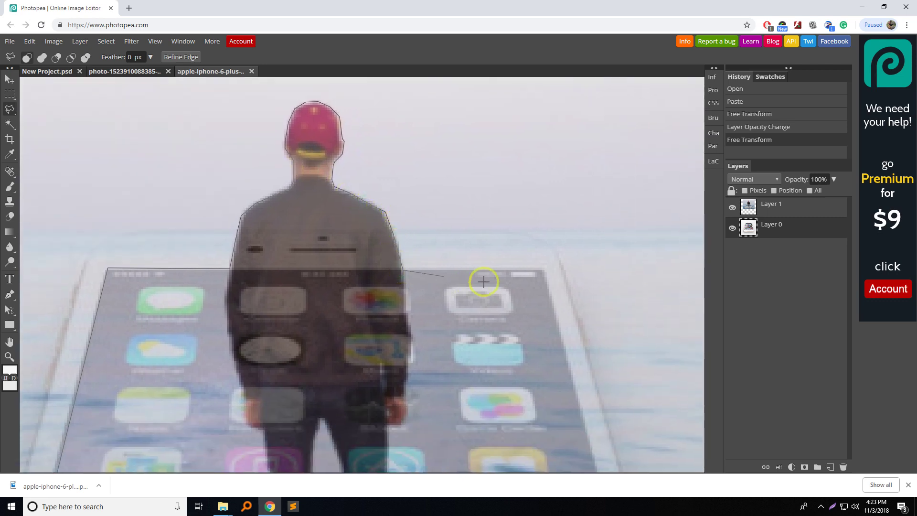
pyautogui.click(543, 270)
pyautogui.scroll(-3, 562, 388)
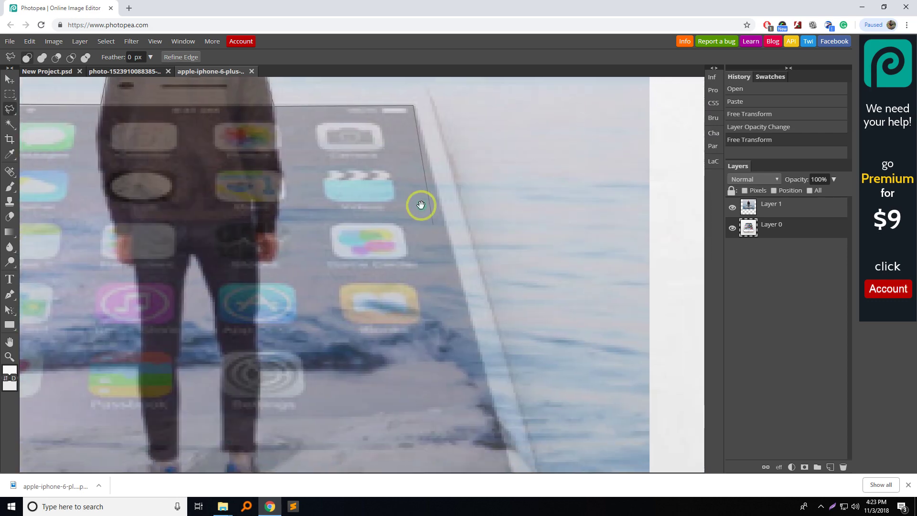
pyautogui.scroll(-3, 420, 205)
pyautogui.scroll(-3, 410, 334)
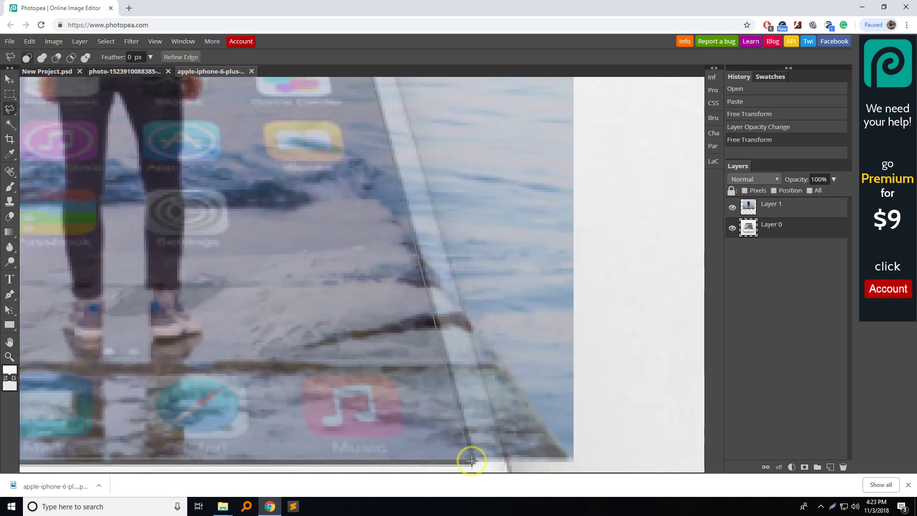
pyautogui.scroll(1, 472, 454)
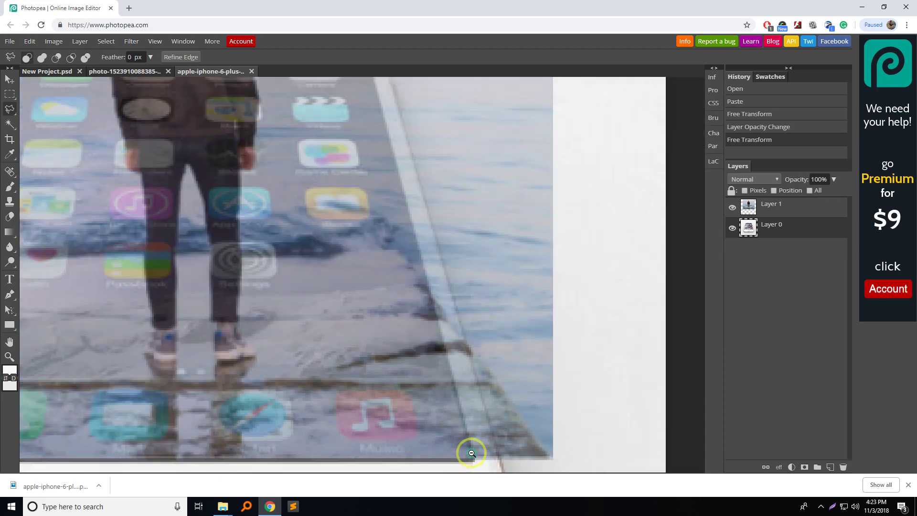
pyautogui.scroll(1, 468, 454)
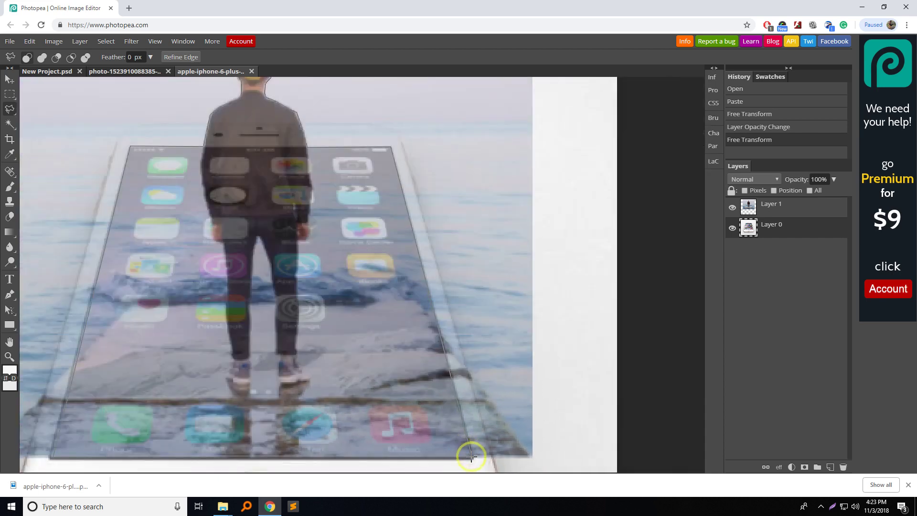
# Close the selection via the screen's bottom corners and zoom out to the whole canvas.
pyautogui.click(471, 457)
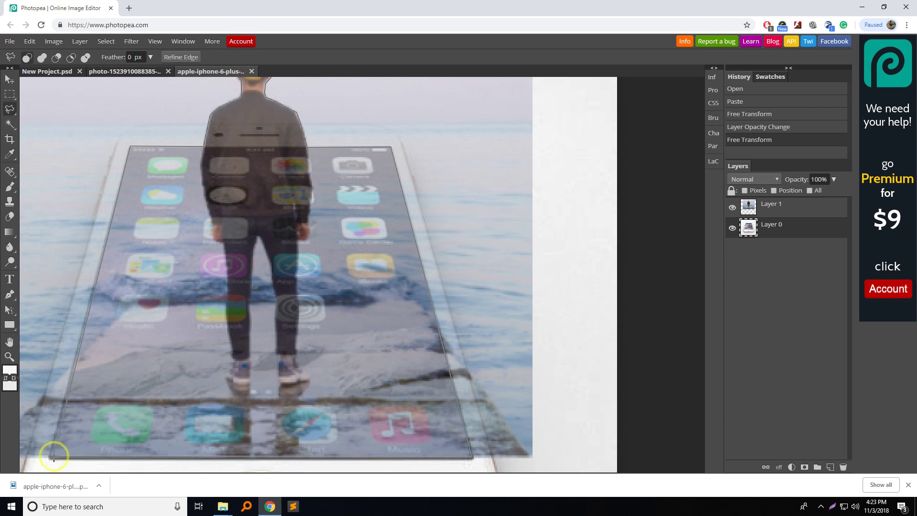
pyautogui.click(54, 457)
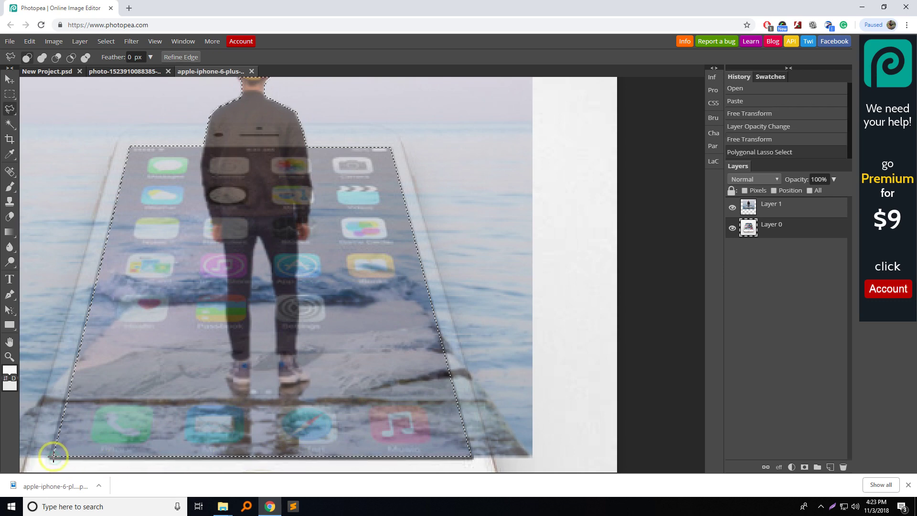
pyautogui.scroll(1, 242, 382)
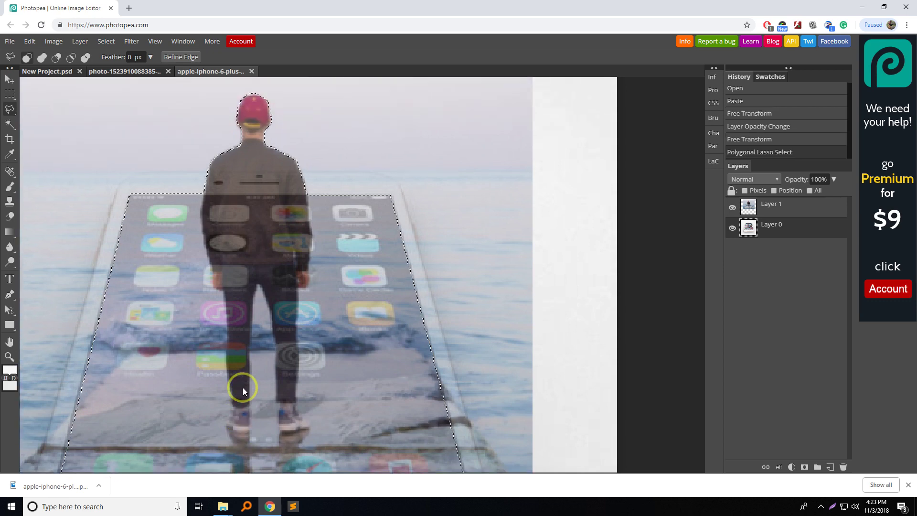
pyautogui.keyDown('alt'); pyautogui.click(247, 345); pyautogui.keyUp('alt')
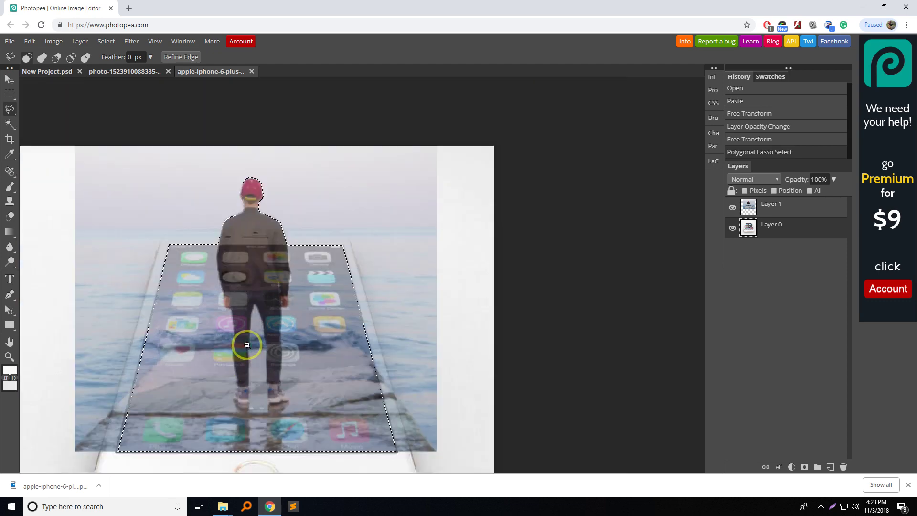
pyautogui.keyDown('alt'); pyautogui.click(247, 345); pyautogui.keyUp('alt')
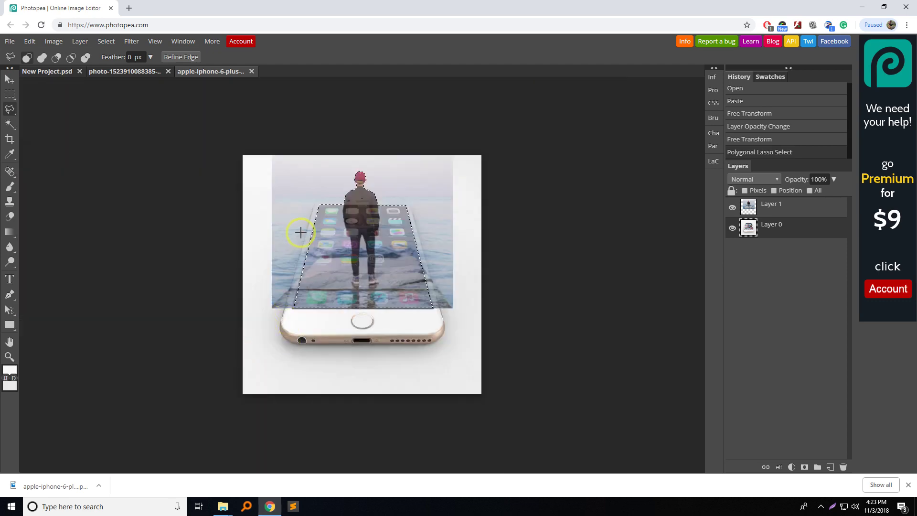
# Invert the selection and delete the pier photo outside the screen and the man.
pyautogui.click(104, 42)
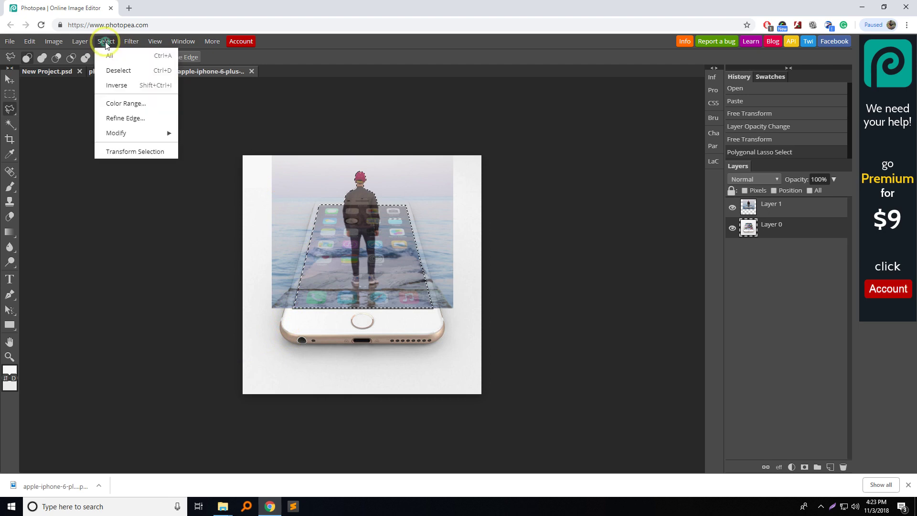
pyautogui.click(116, 86)
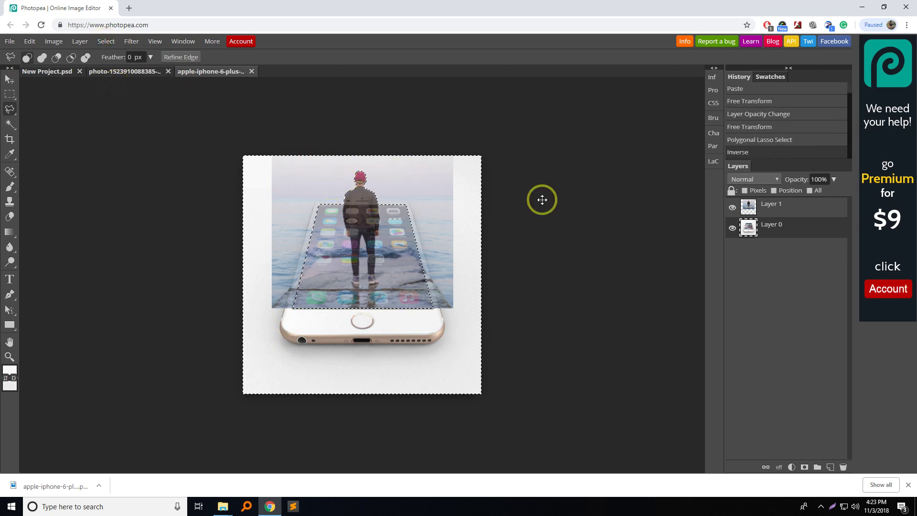
pyautogui.click(772, 211)
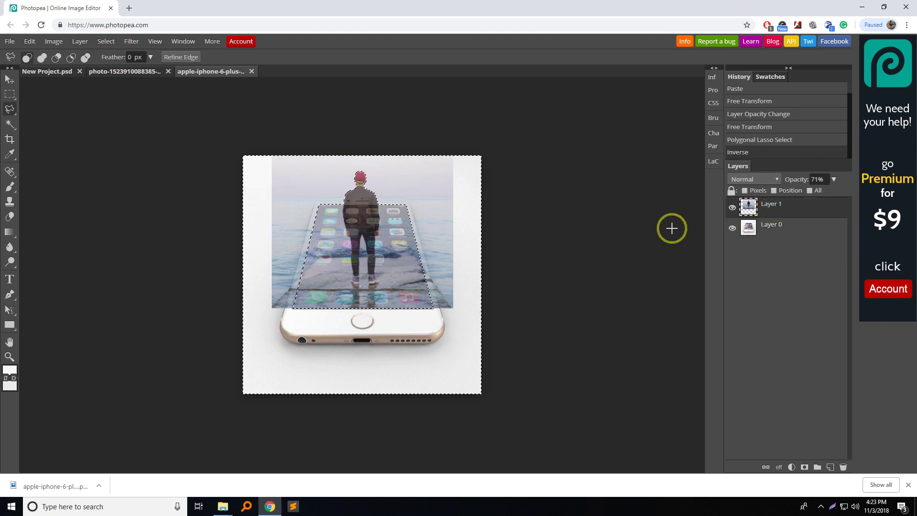
pyautogui.press('Delete')
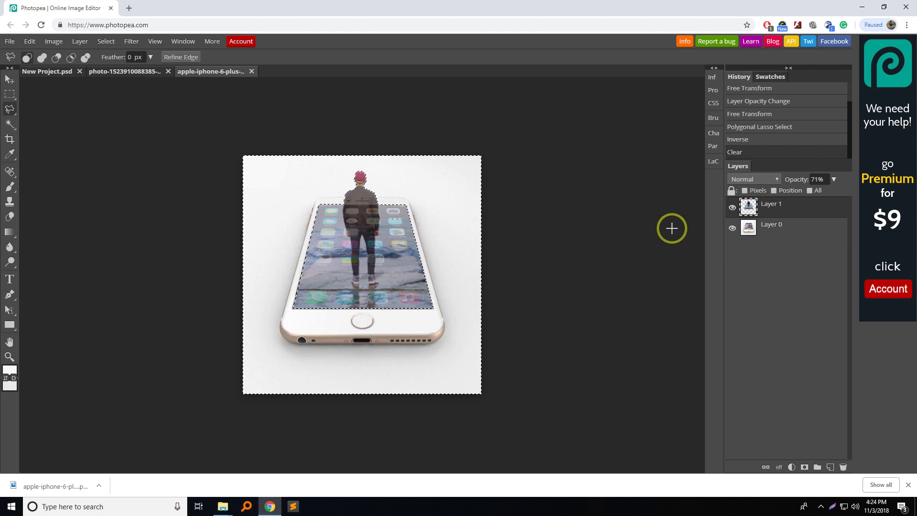
pyautogui.click(10, 94)
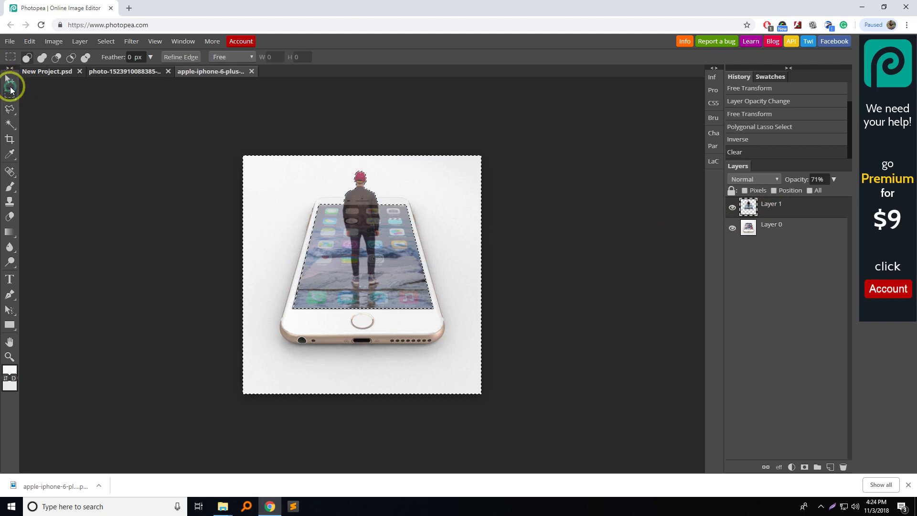
# Deselect and return the man-on-pier layer to 100% opacity.
pyautogui.click(272, 205)
pyautogui.click(272, 204)
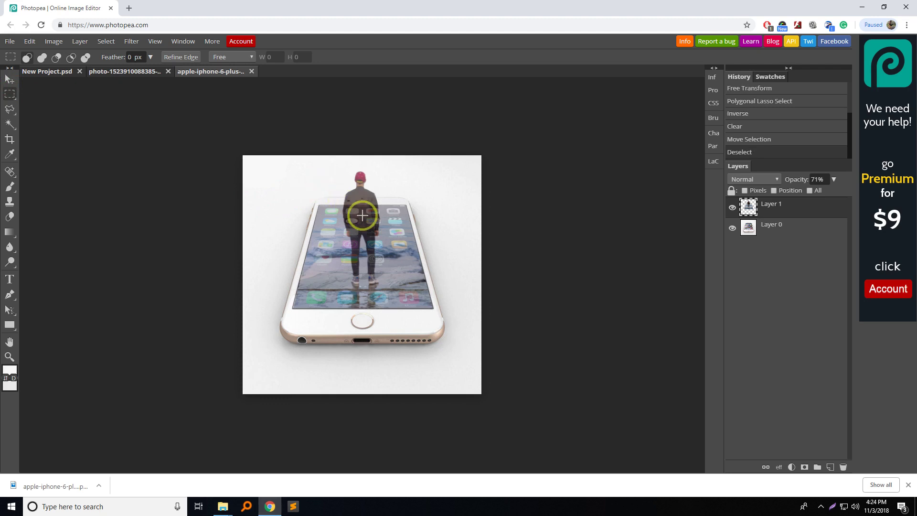
pyautogui.doubleClick(822, 179)
pyautogui.write('81')
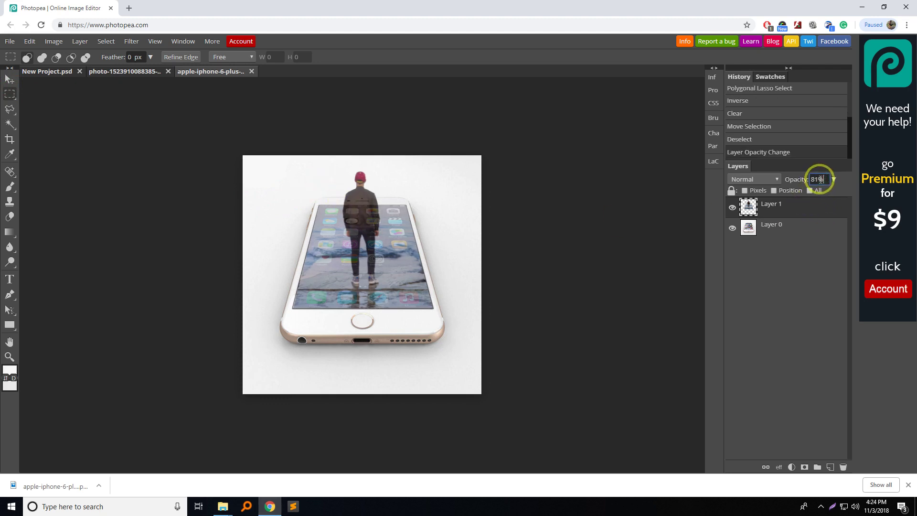
pyautogui.scroll(9, 820, 179)
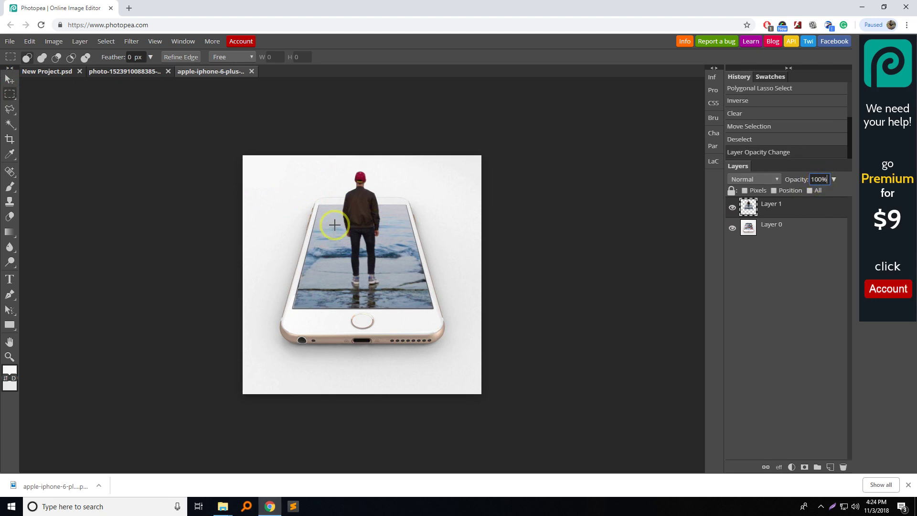
pyautogui.click(418, 237)
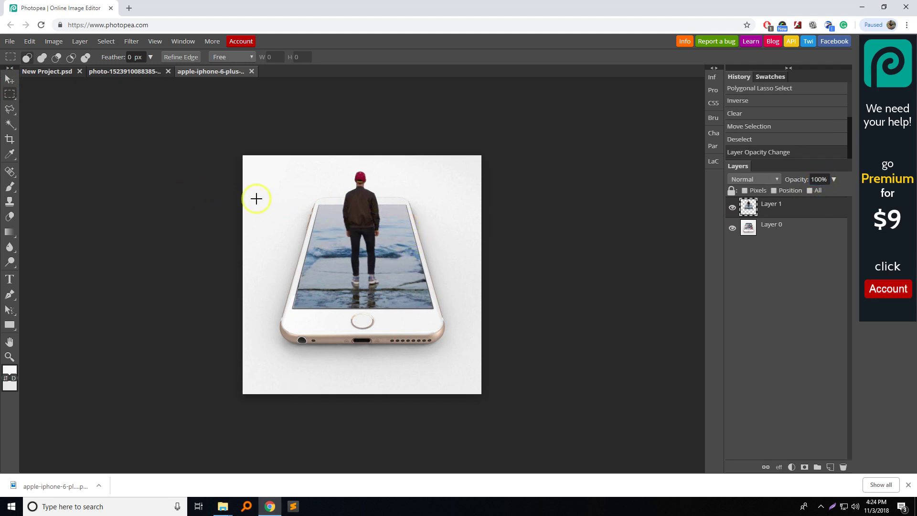
pyautogui.click(296, 200)
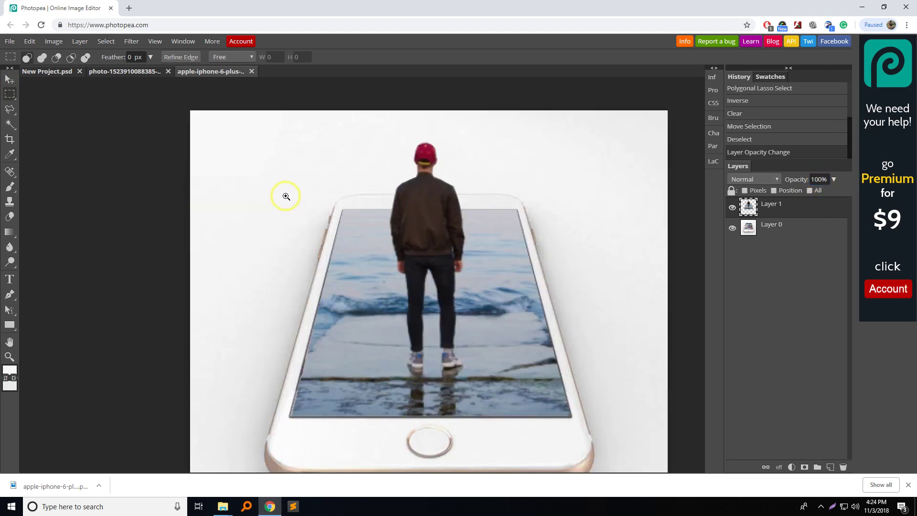
# Inspect the man's head and legs in the composite, then zoom out to the whole image.
pyautogui.click(15, 82)
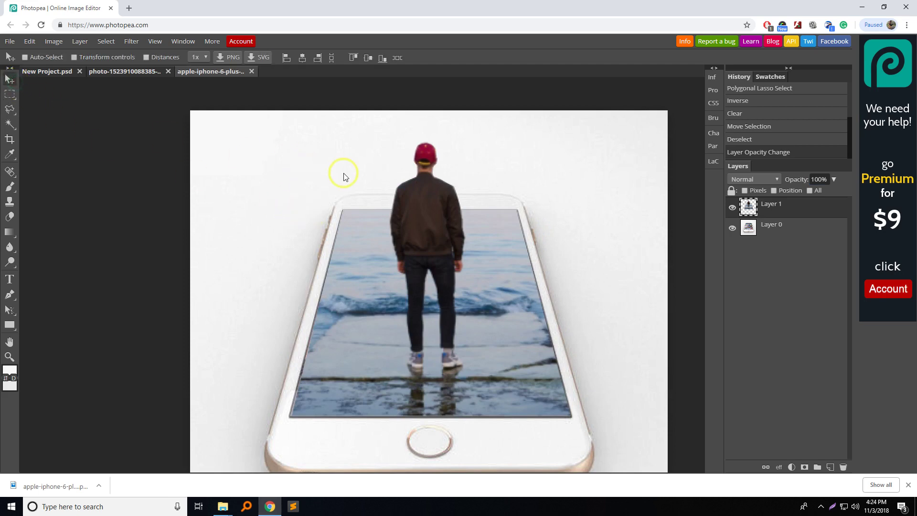
pyautogui.scroll(-2, 493, 200)
pyautogui.scroll(-2, 488, 199)
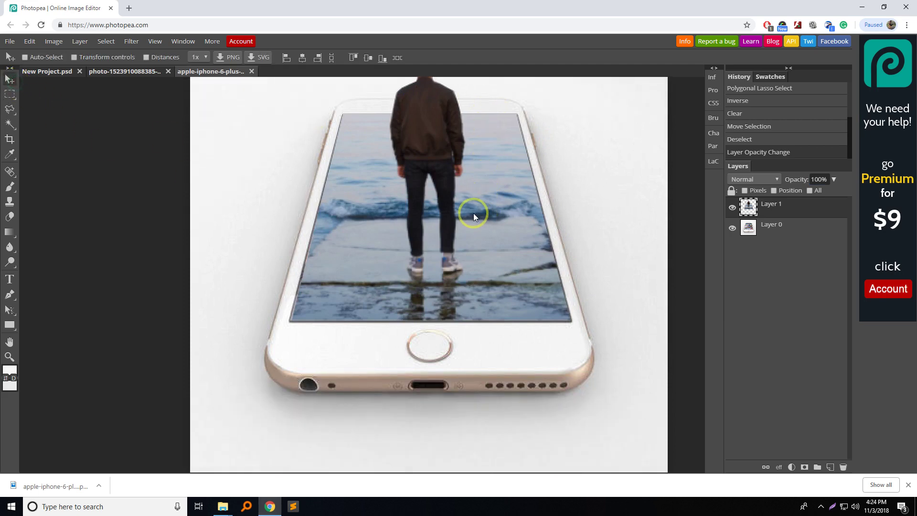
pyautogui.moveTo(475, 215)
pyautogui.mouseDown()
pyautogui.moveTo(370, 287)
pyautogui.moveTo(371, 279)
pyautogui.mouseUp()
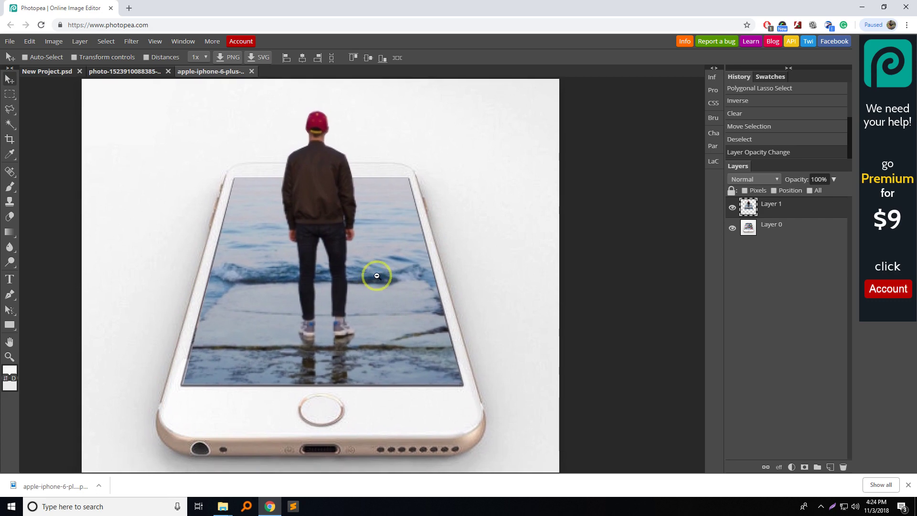
pyautogui.scroll(-1, 374, 277)
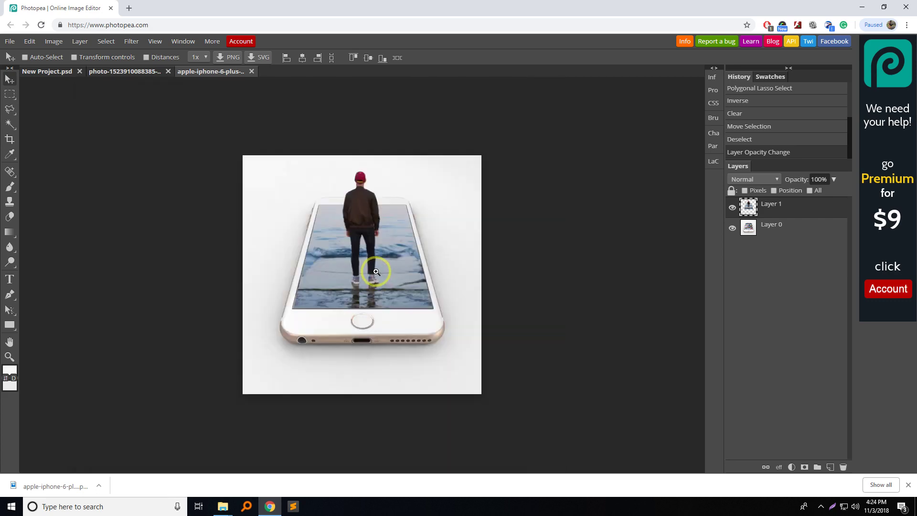
pyautogui.click(376, 270)
pyautogui.scroll(2, 376, 267)
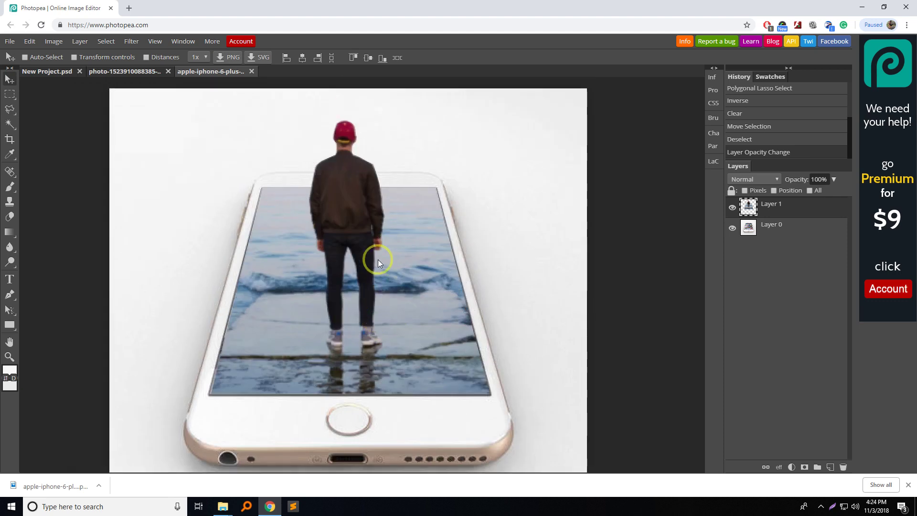
pyautogui.scroll(-2, 374, 259)
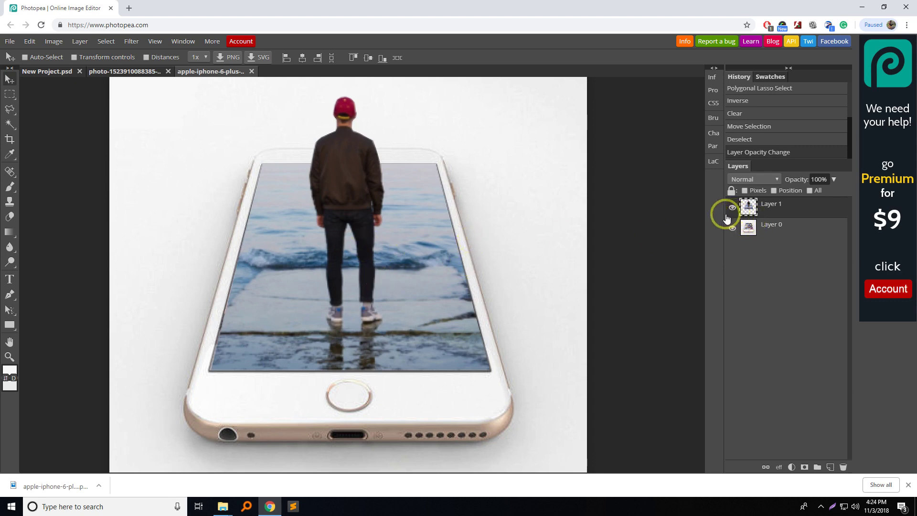
pyautogui.keyDown('alt'); pyautogui.click(555, 231); pyautogui.keyUp('alt')
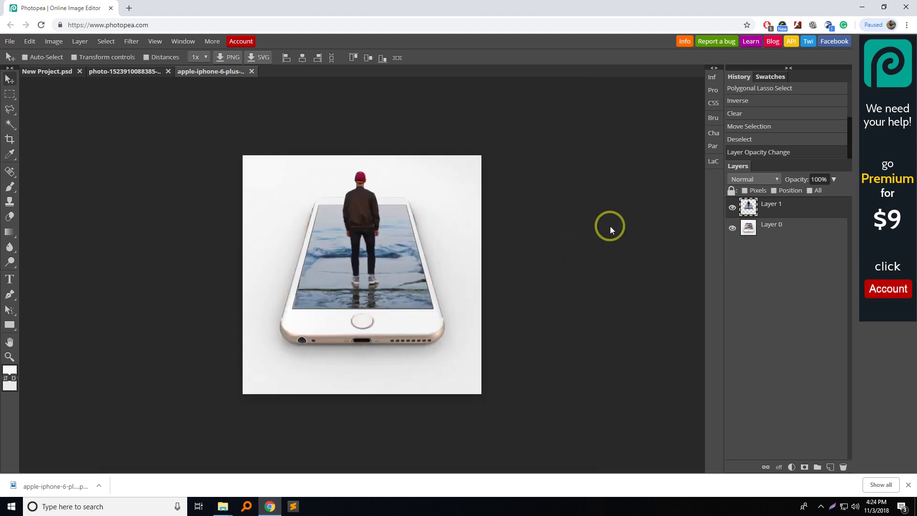
# Export the composite as a 1000 × 1000 PNG via Save for web.
pyautogui.click(10, 41)
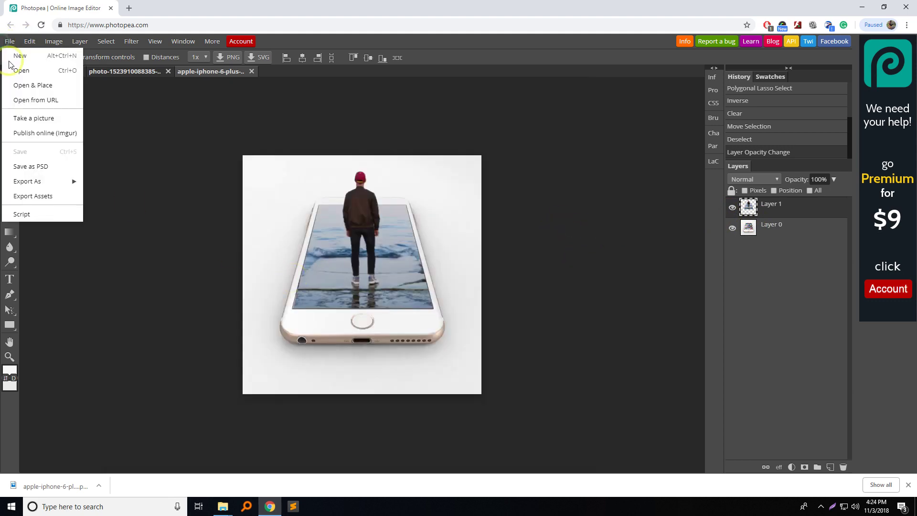
pyautogui.moveTo(28, 181)
pyautogui.click(108, 181)
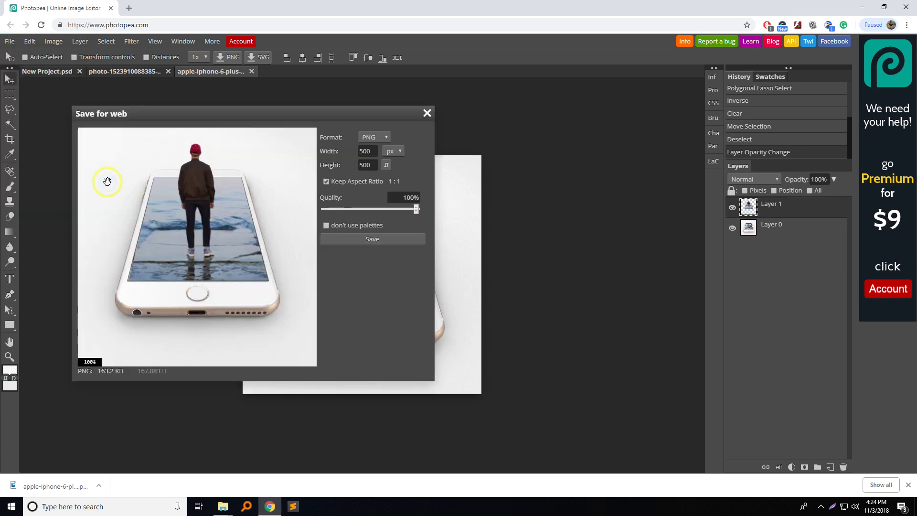
pyautogui.click(365, 151)
pyautogui.write('1')
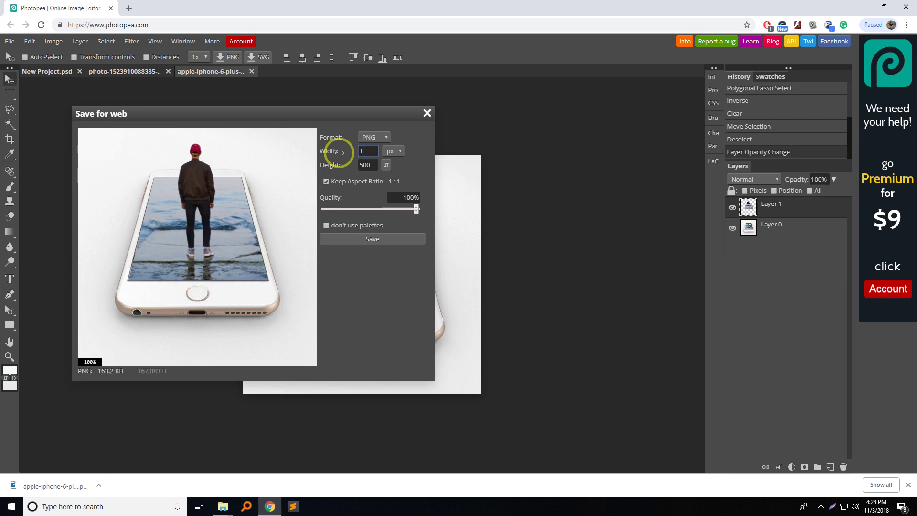
pyautogui.write('000')
pyautogui.click(372, 165)
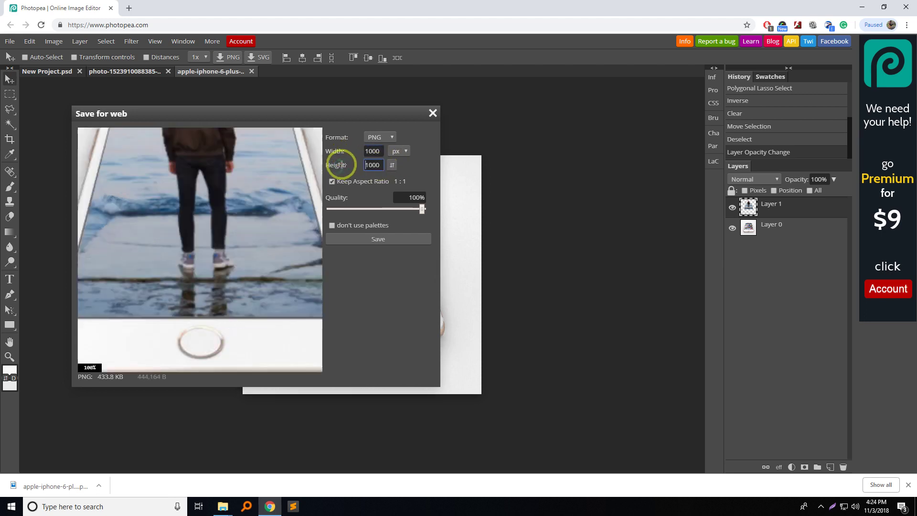
pyautogui.click(374, 239)
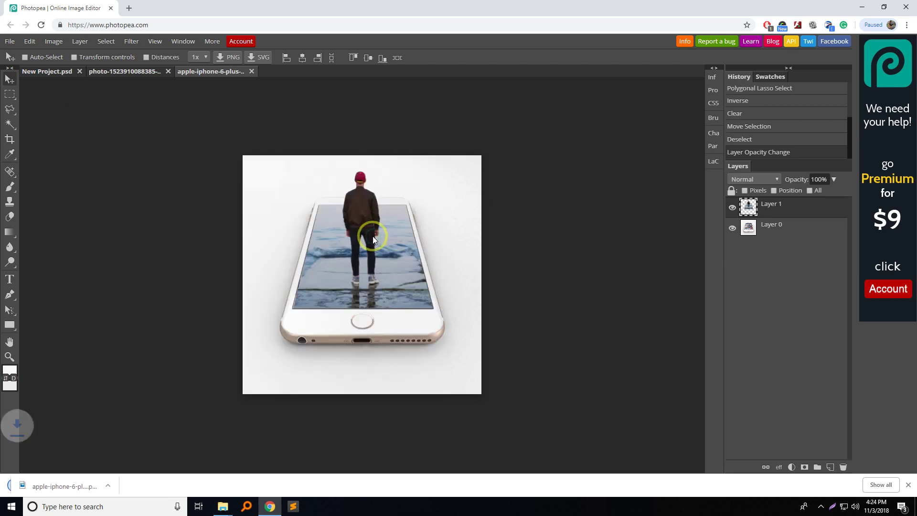
# Open the downloaded PNG in Windows Photos and maximize the viewer.
pyautogui.click(54, 486)
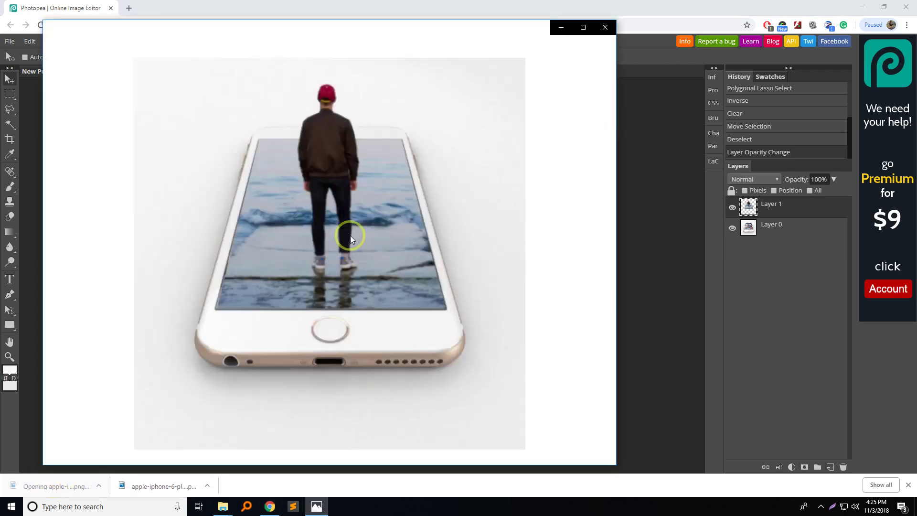
pyautogui.click(583, 28)
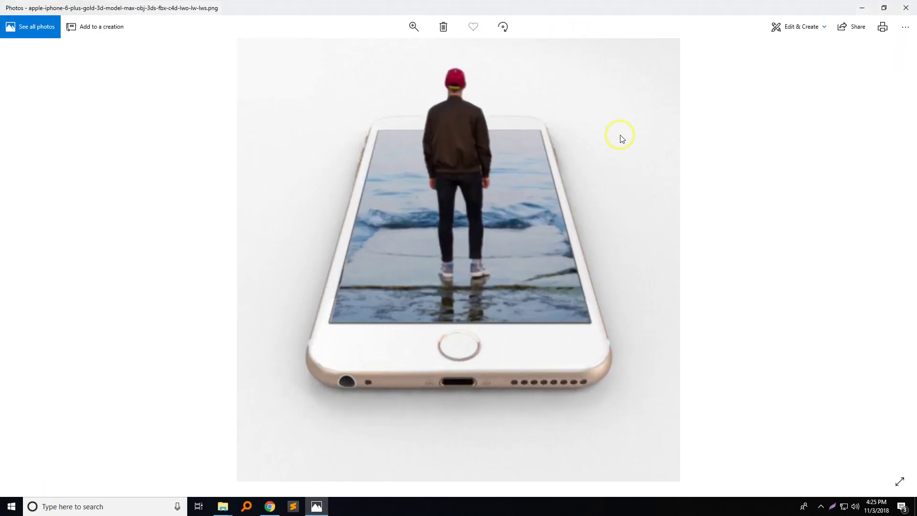